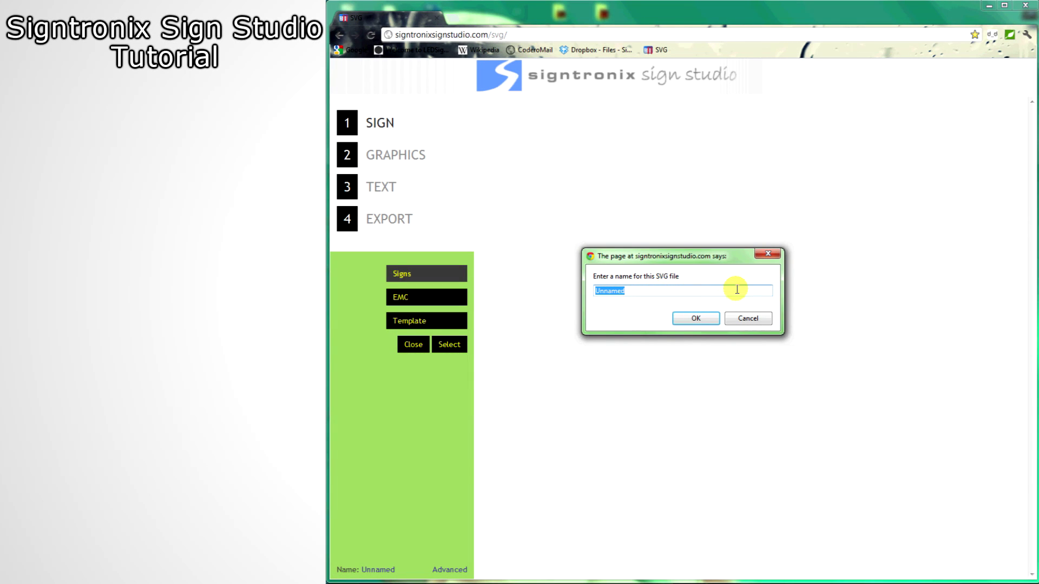
Enter 'Smoothie World' as the new sign's SVG file name and confirm it
{"action": "type", "text": "Smoothie World"}
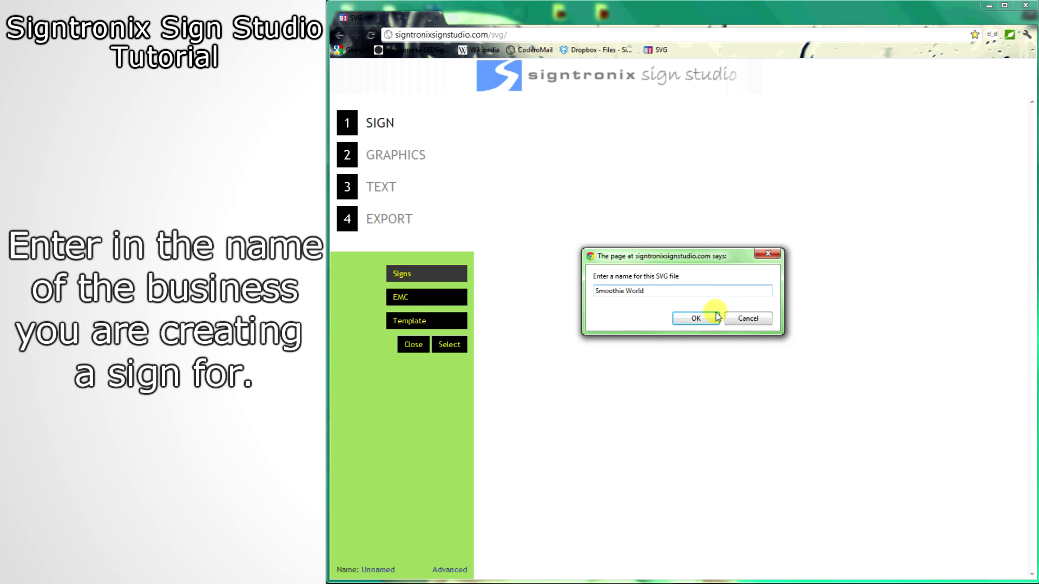
{"action": "left_click", "coordinate": [696, 317]}
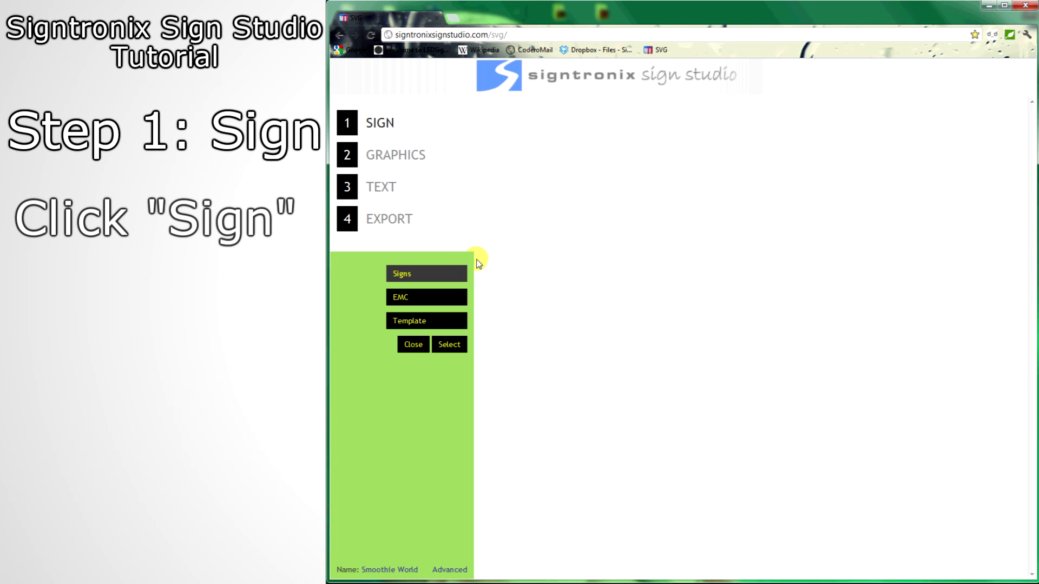
Load the 58ARCH arched shape from the Signs catalogue onto the canvas
{"action": "left_click", "coordinate": [451, 278]}
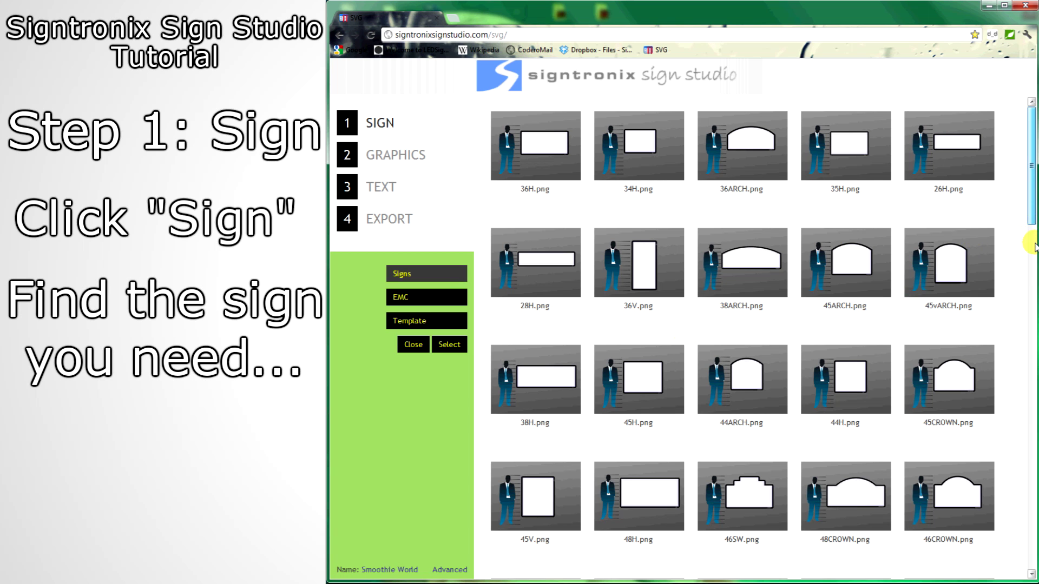
{"action": "scroll", "coordinate": [1033, 248], "scroll_direction": "down", "scroll_amount": 5}
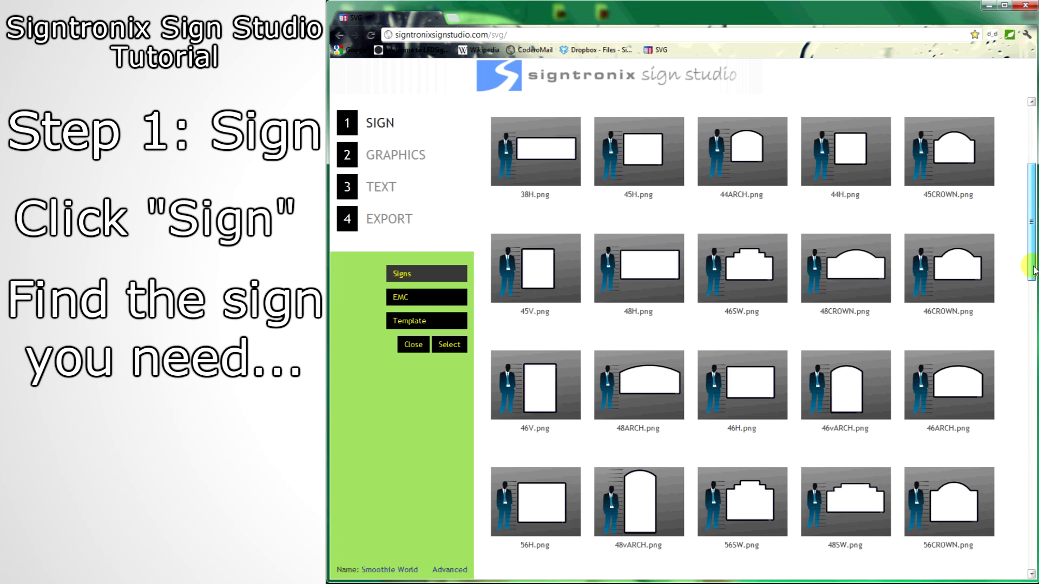
{"action": "left_click_drag", "start_coordinate": [1033, 286], "coordinate": [1034, 335]}
{"action": "left_click", "coordinate": [866, 321]}
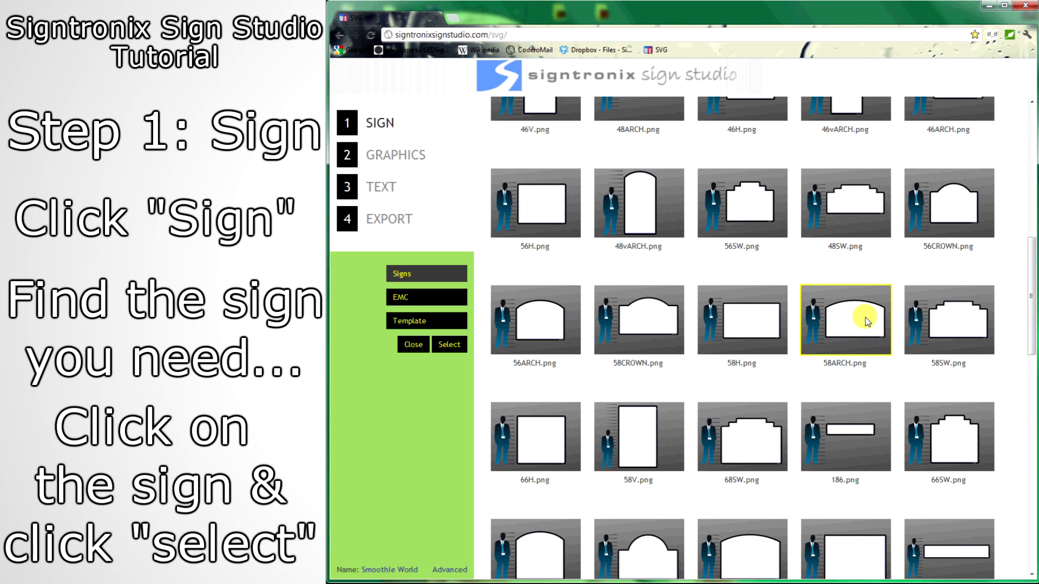
{"action": "left_click", "coordinate": [454, 351]}
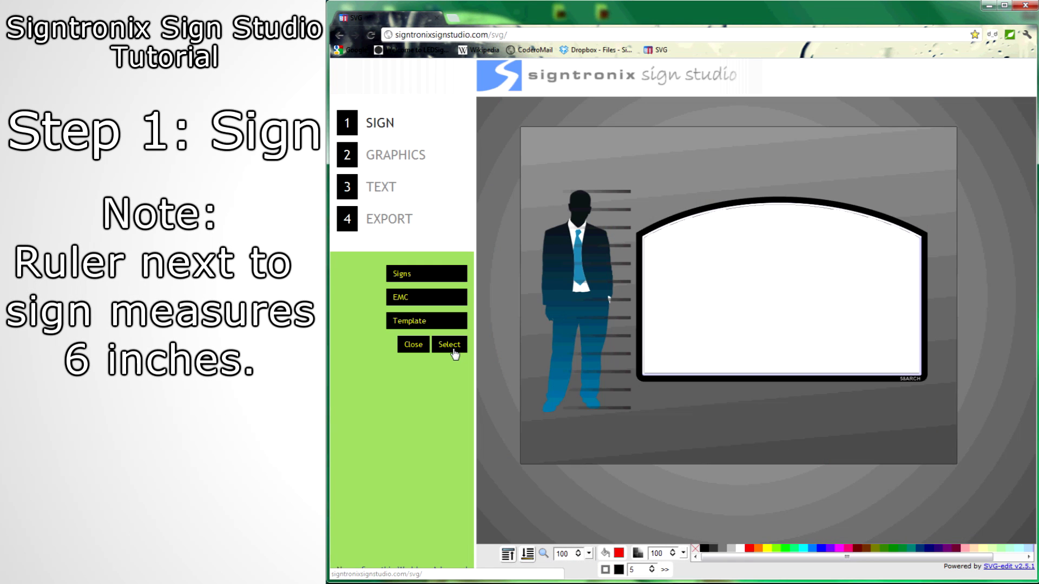
Zoom the arched sign to 200%, then fit the whole sign back to the canvas
{"action": "left_click", "coordinate": [591, 552]}
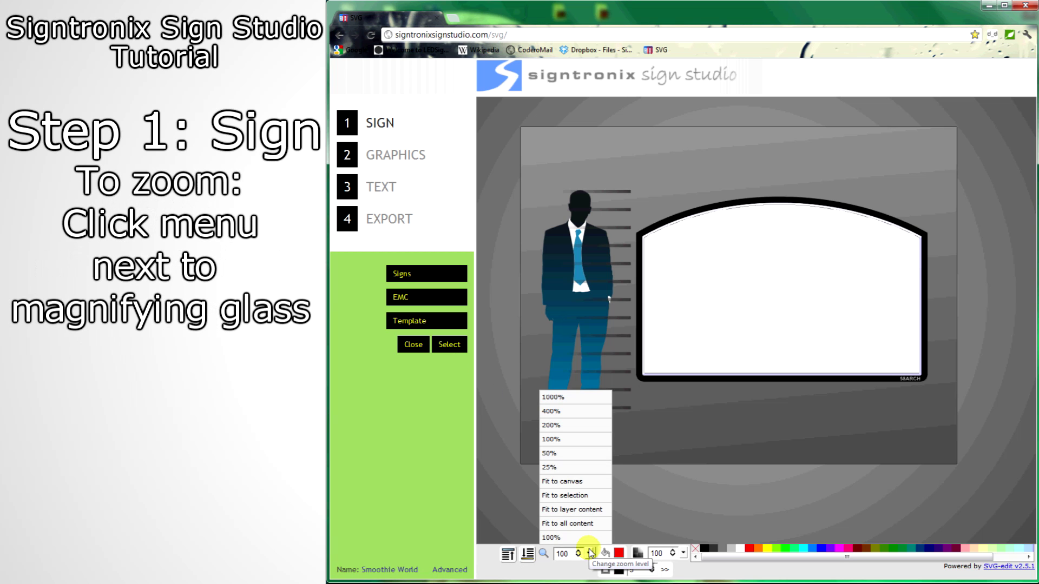
{"action": "left_click", "coordinate": [587, 483]}
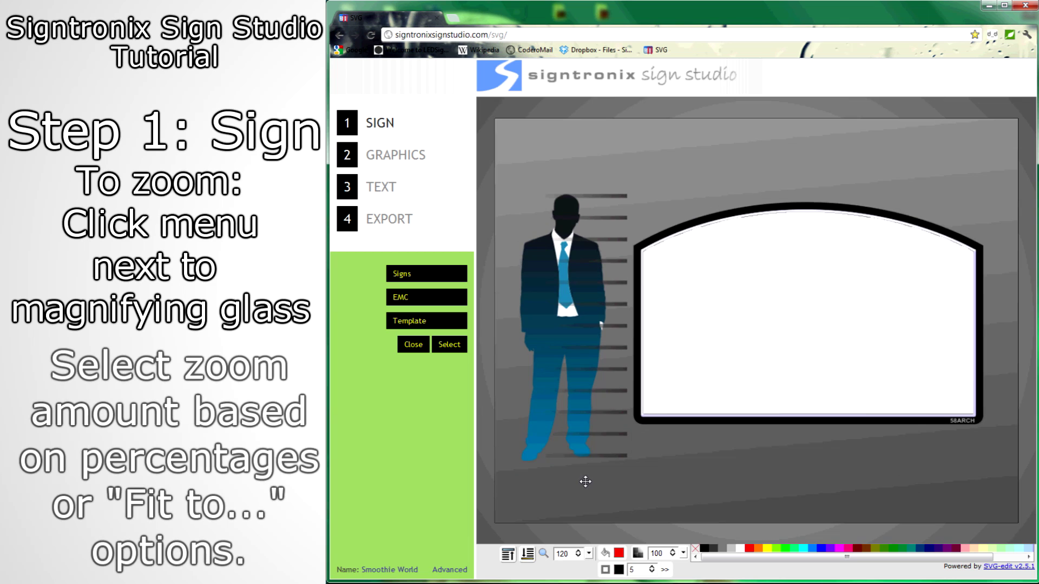
{"action": "left_click", "coordinate": [589, 552]}
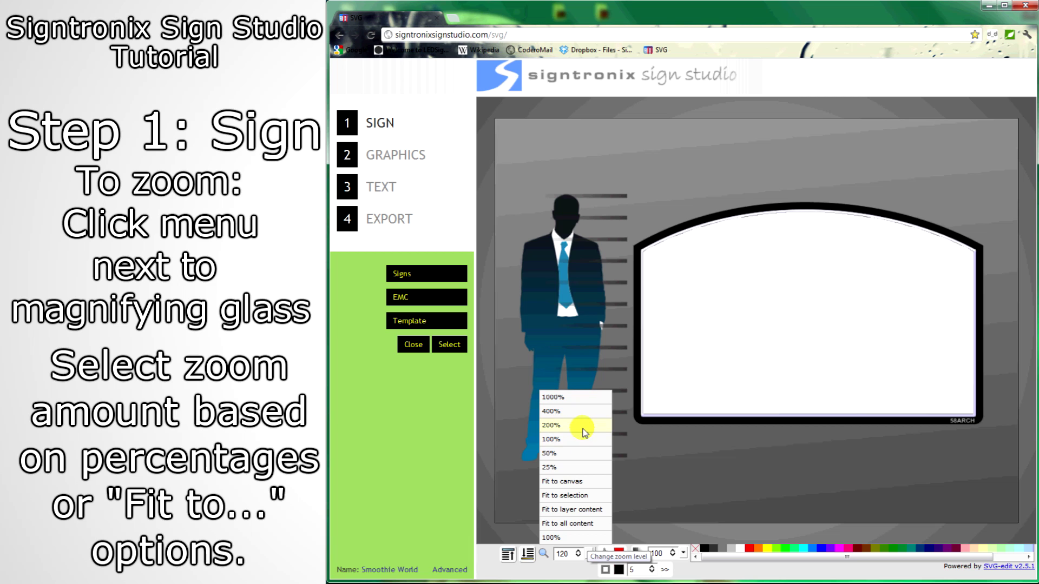
{"action": "left_click", "coordinate": [584, 426]}
{"action": "left_click", "coordinate": [589, 554]}
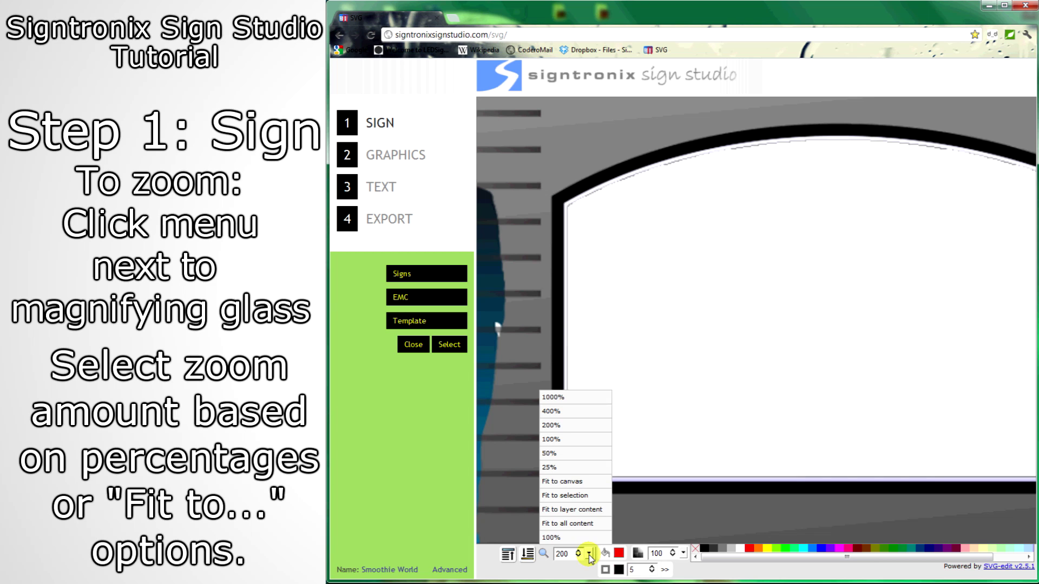
{"action": "left_click", "coordinate": [581, 481]}
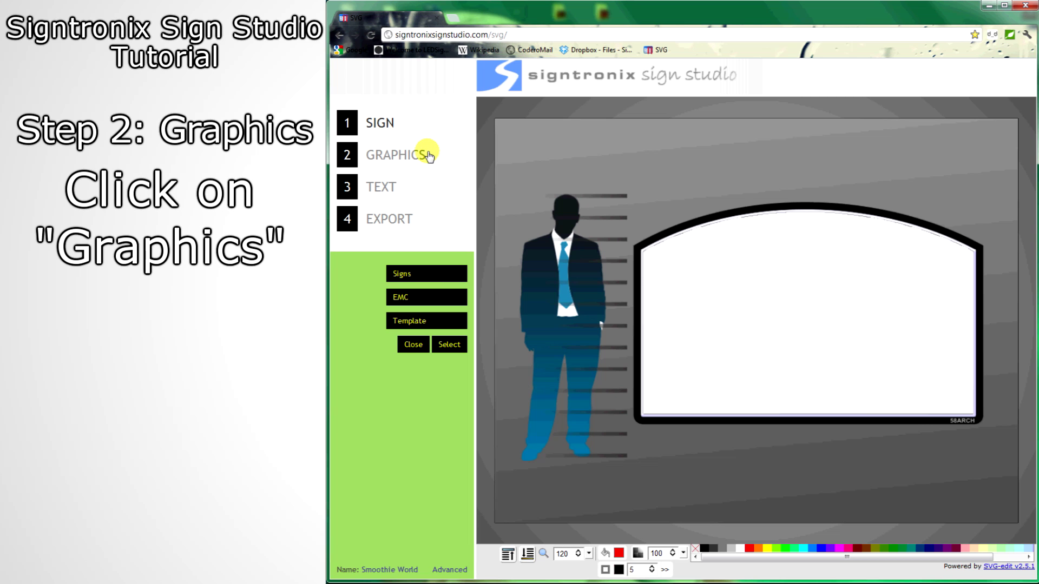
Add the Beverage-Smoothie photo from the Food photo category to the arched sign
{"action": "left_click", "coordinate": [427, 156]}
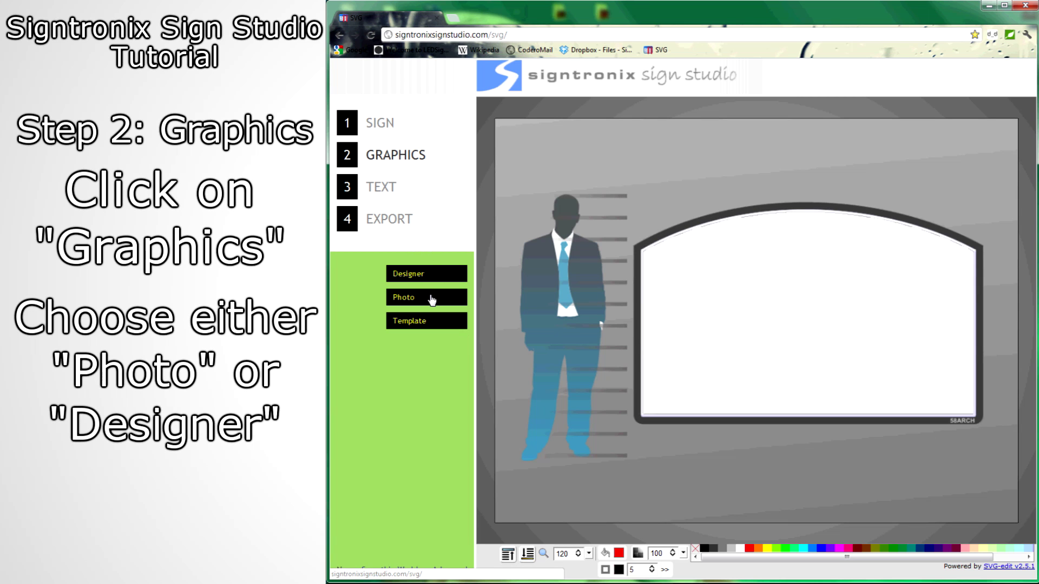
{"action": "left_click", "coordinate": [431, 299]}
{"action": "left_click", "coordinate": [462, 370]}
{"action": "left_click", "coordinate": [462, 369]}
{"action": "left_click", "coordinate": [428, 361]}
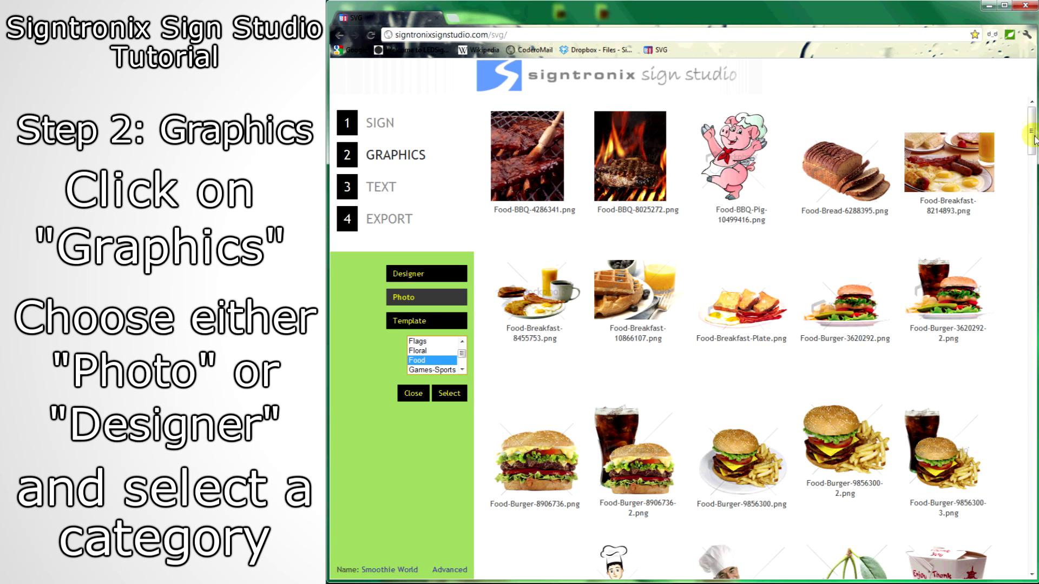
{"action": "left_click_drag", "start_coordinate": [1033, 161], "coordinate": [1030, 404]}
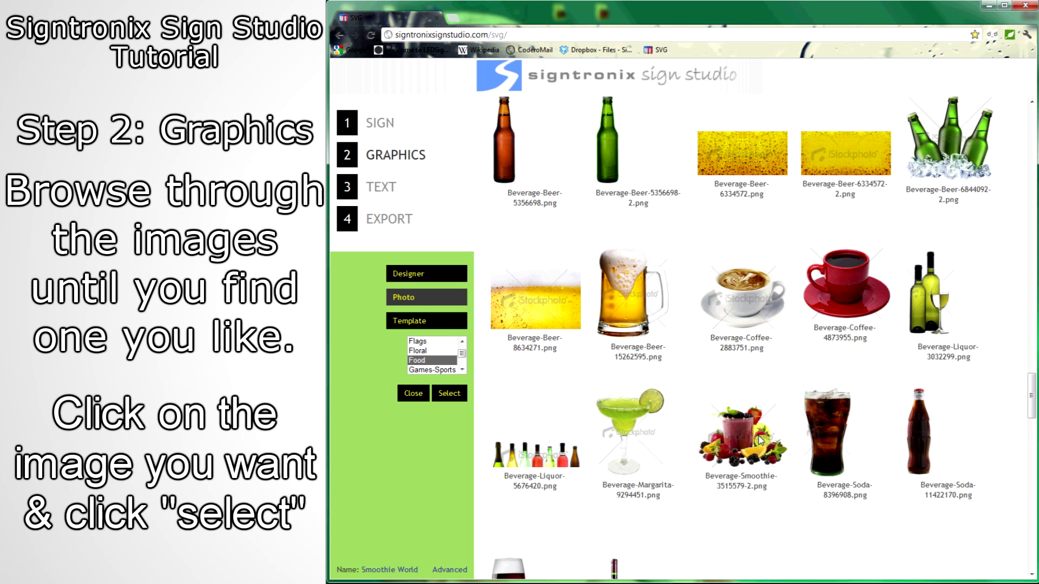
{"action": "left_click", "coordinate": [459, 391]}
{"action": "left_click", "coordinate": [761, 298]}
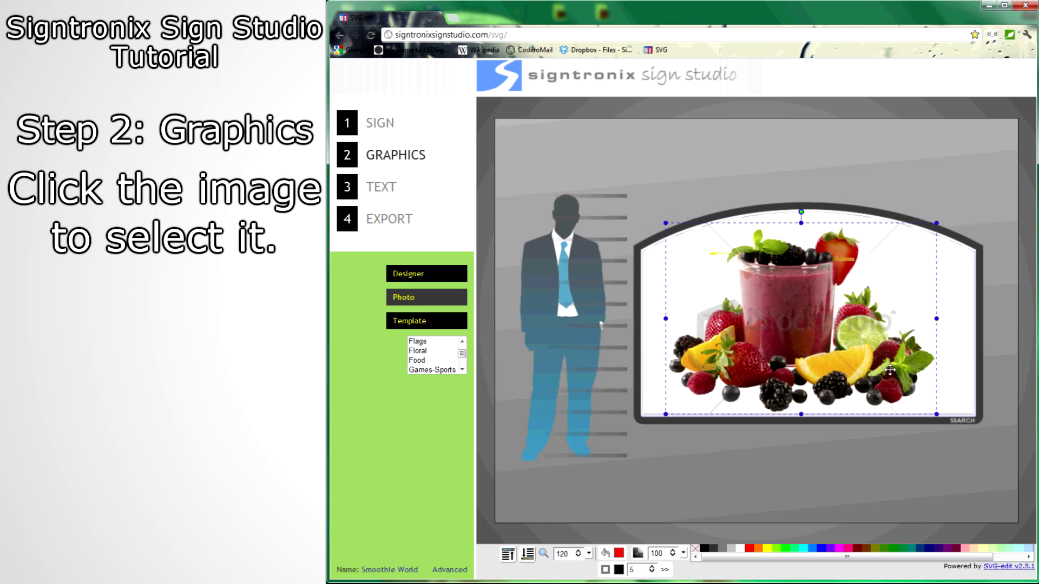
Scale and position the smoothie photo in the left half of the arched sign
{"action": "left_click", "coordinate": [927, 249]}
{"action": "left_click_drag", "start_coordinate": [942, 242], "coordinate": [1007, 186]}
{"action": "left_click_drag", "start_coordinate": [836, 303], "coordinate": [831, 323]}
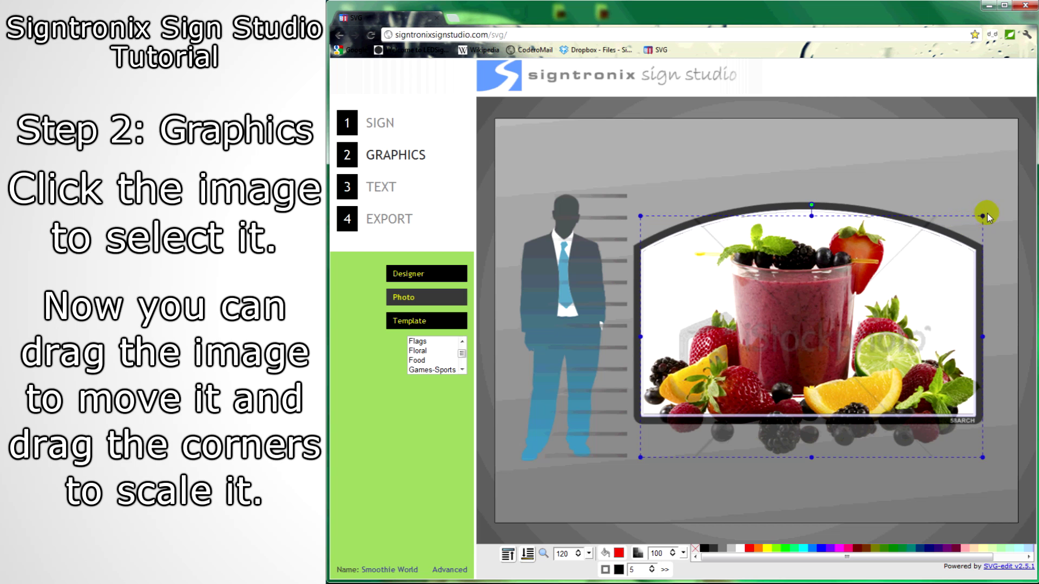
{"action": "left_click_drag", "start_coordinate": [982, 217], "coordinate": [860, 302]}
{"action": "left_click_drag", "start_coordinate": [743, 364], "coordinate": [671, 329]}
{"action": "left_click_drag", "start_coordinate": [803, 269], "coordinate": [844, 244]}
{"action": "left_click_drag", "start_coordinate": [659, 321], "coordinate": [648, 332]}
{"action": "left_click_drag", "start_coordinate": [828, 440], "coordinate": [840, 444]}
{"action": "left_click_drag", "start_coordinate": [762, 373], "coordinate": [758, 375]}
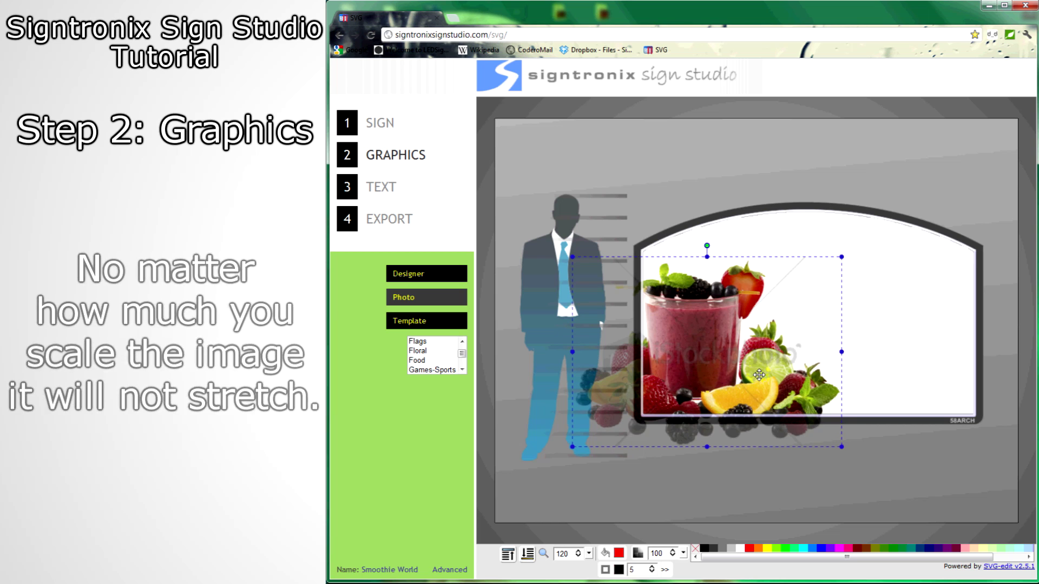
{"action": "left_click", "coordinate": [811, 448]}
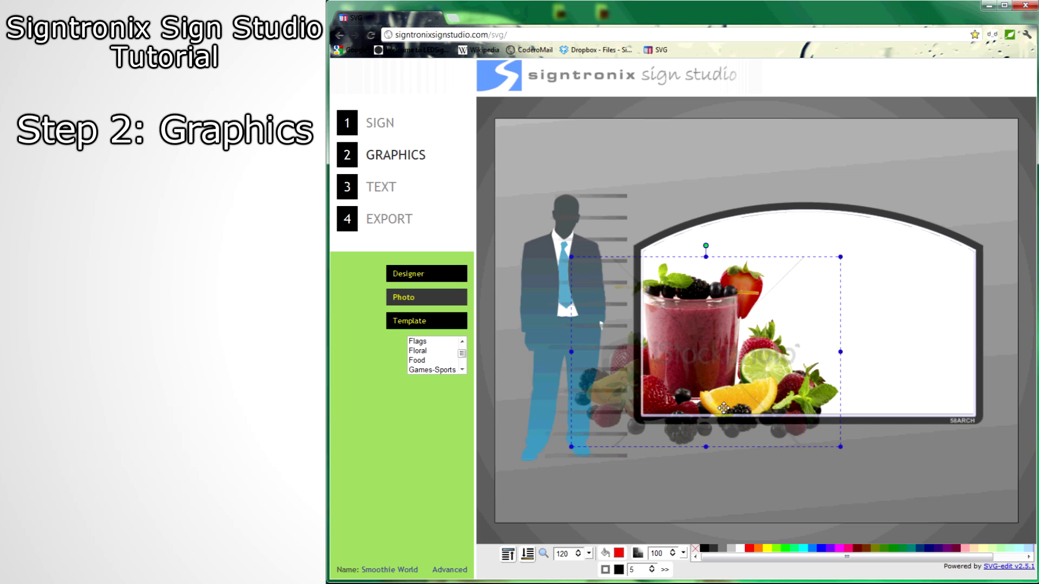
Open the Background photo category gallery
{"action": "left_click", "coordinate": [462, 342]}
{"action": "left_click", "coordinate": [462, 342]}
{"action": "left_click", "coordinate": [462, 342]}
{"action": "left_click", "coordinate": [449, 342]}
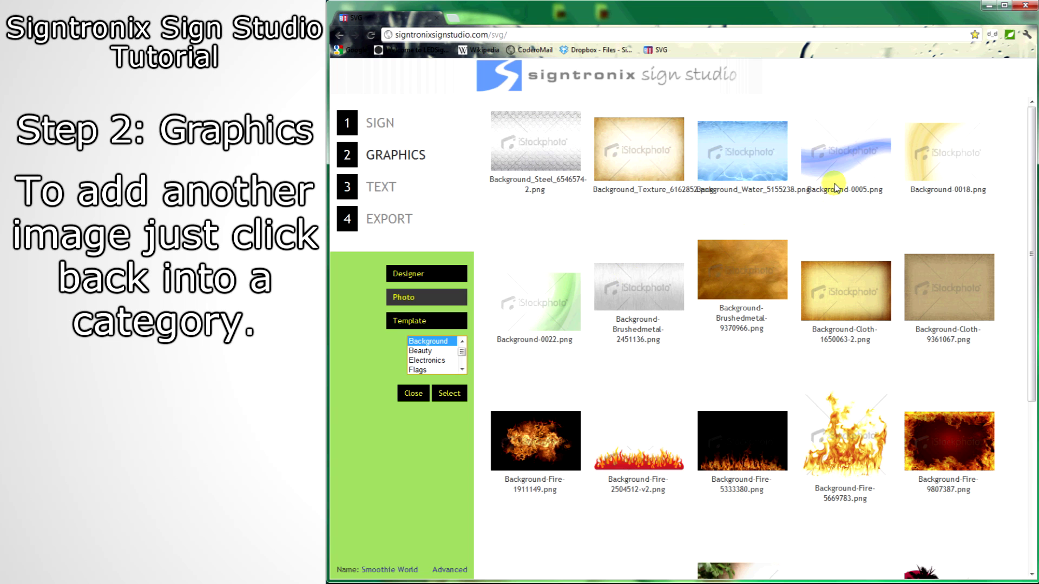
Add the Background-0005 swoosh image and enlarge it to cover the sign panel
{"action": "left_click", "coordinate": [835, 188]}
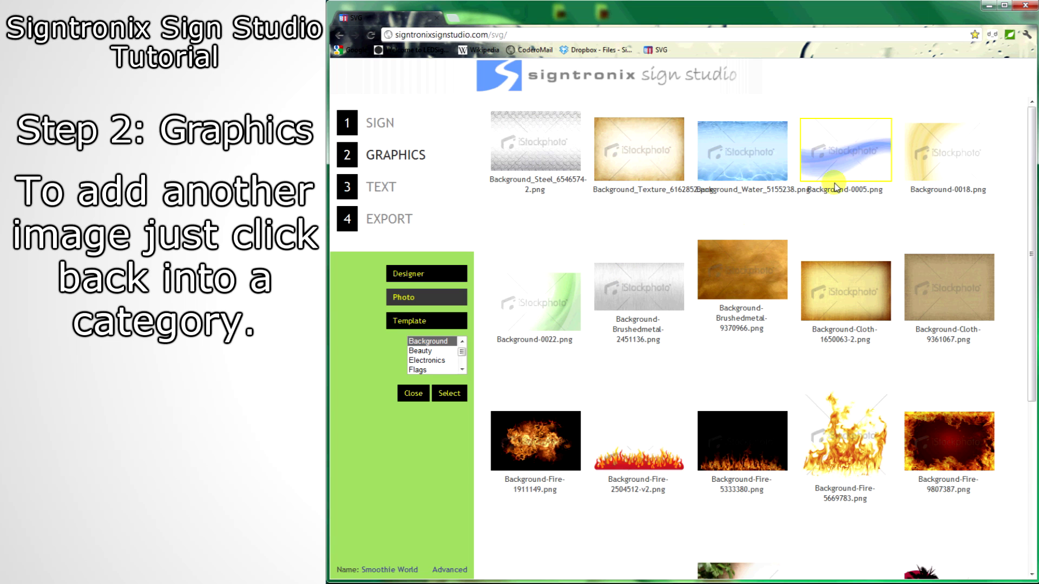
{"action": "left_click", "coordinate": [452, 395]}
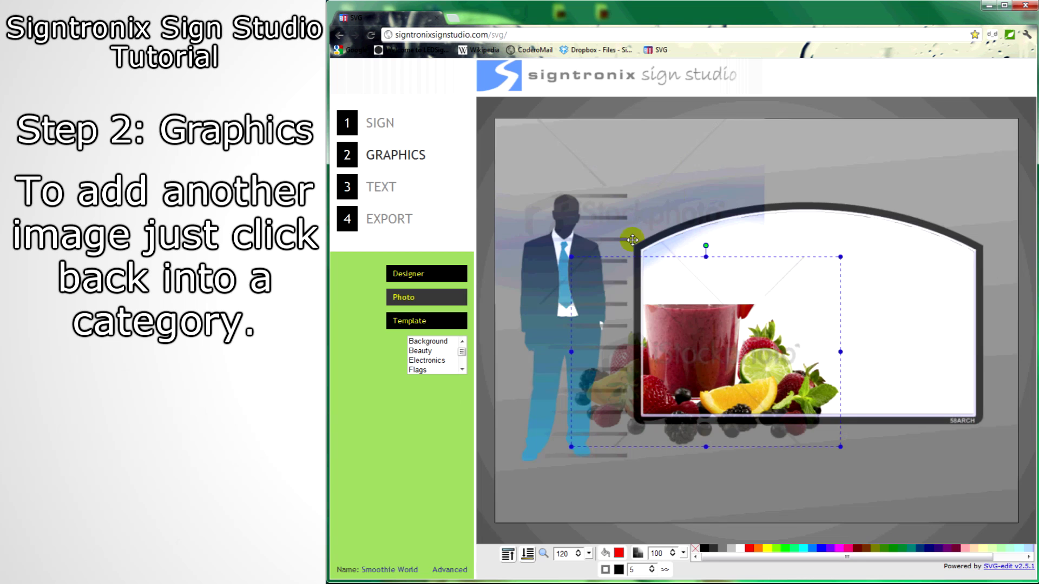
{"action": "left_click_drag", "start_coordinate": [632, 240], "coordinate": [792, 314]}
{"action": "left_click_drag", "start_coordinate": [888, 250], "coordinate": [991, 179]}
{"action": "mouse_move", "coordinate": [869, 259]}
{"action": "left_mouse_down"}
{"action": "mouse_move", "coordinate": [866, 285]}
{"action": "mouse_move", "coordinate": [875, 277]}
{"action": "left_mouse_up"}
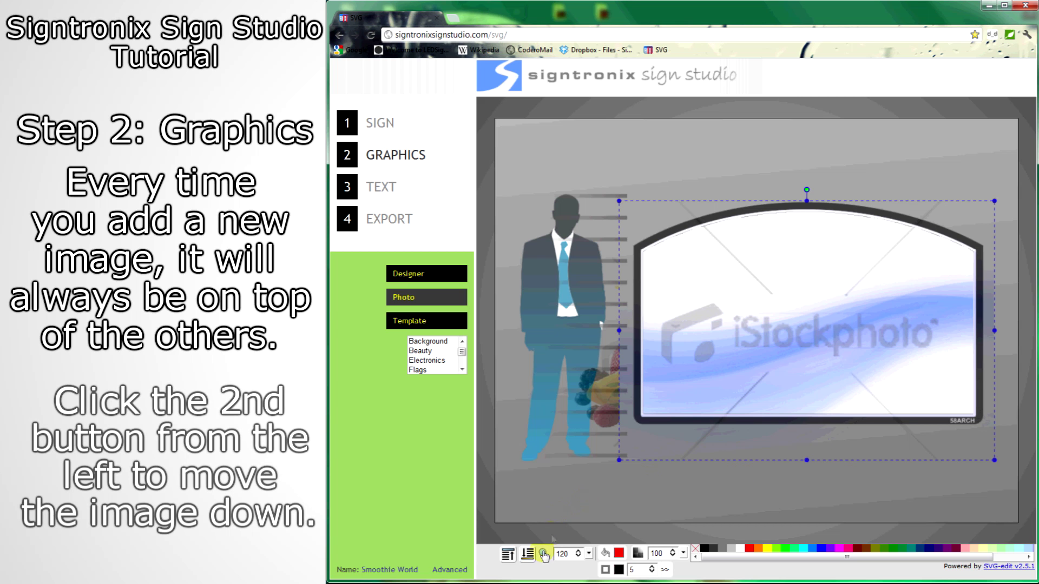
Send the swoosh behind the smoothie photo and fine-tune both positions
{"action": "left_click", "coordinate": [527, 560]}
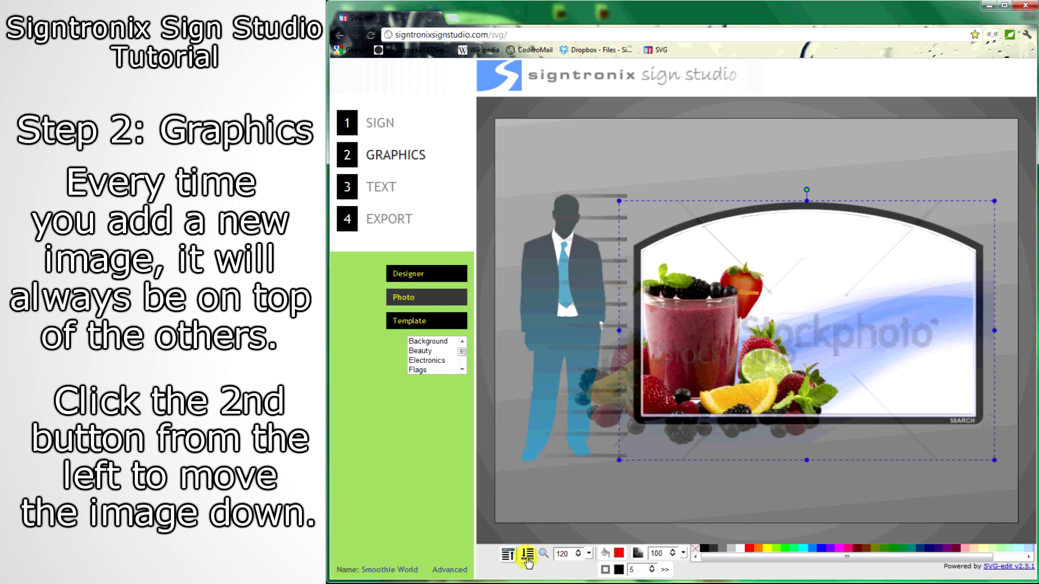
{"action": "mouse_move", "coordinate": [833, 351]}
{"action": "left_mouse_down"}
{"action": "mouse_move", "coordinate": [840, 339]}
{"action": "mouse_move", "coordinate": [823, 351]}
{"action": "left_mouse_up"}
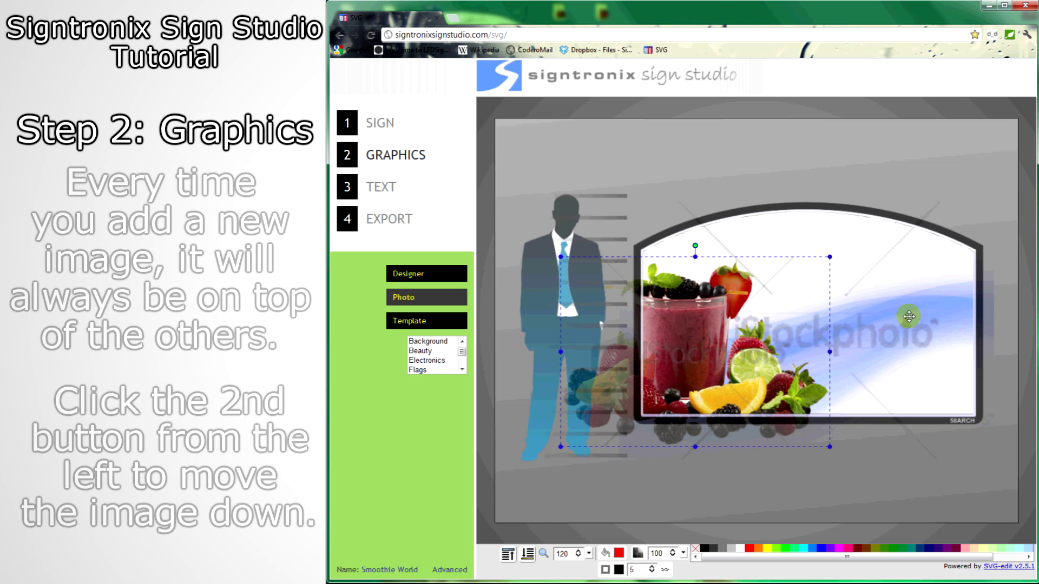
{"action": "left_click_drag", "start_coordinate": [909, 316], "coordinate": [910, 347]}
{"action": "left_click", "coordinate": [914, 499]}
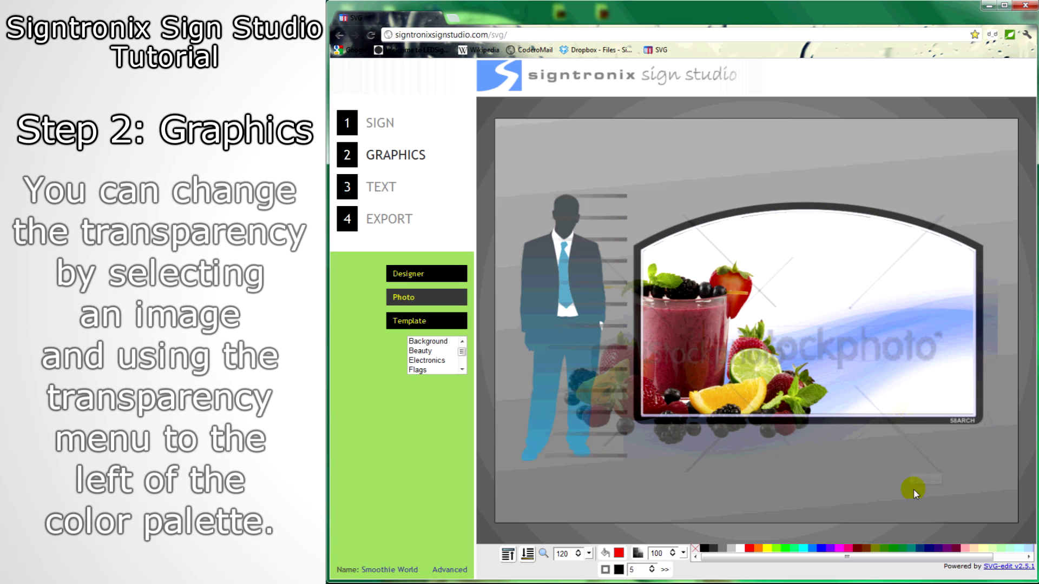
Set the blue swoosh background image to 68% opacity
{"action": "left_click", "coordinate": [895, 341]}
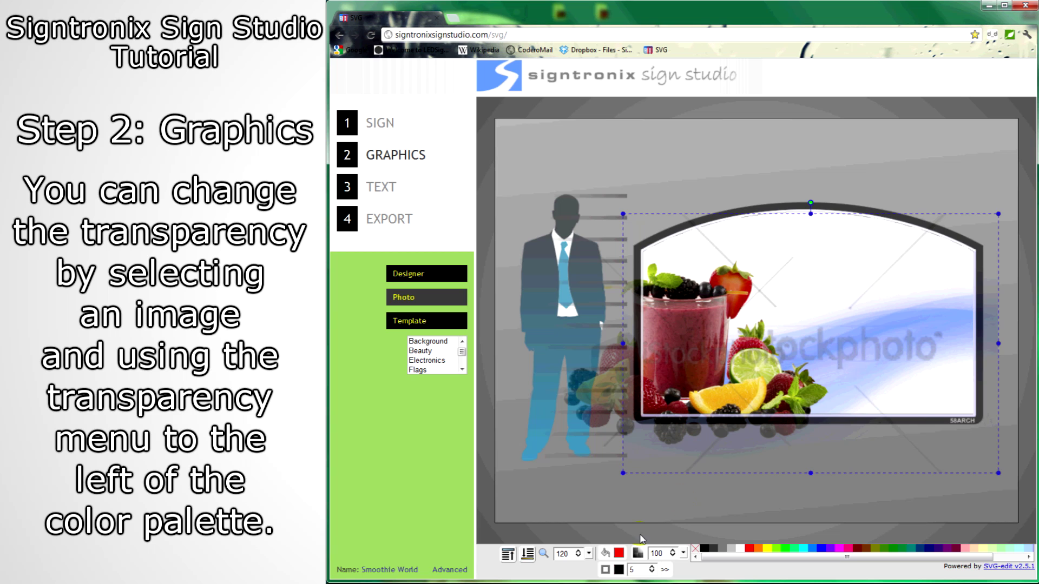
{"action": "left_click", "coordinate": [686, 553]}
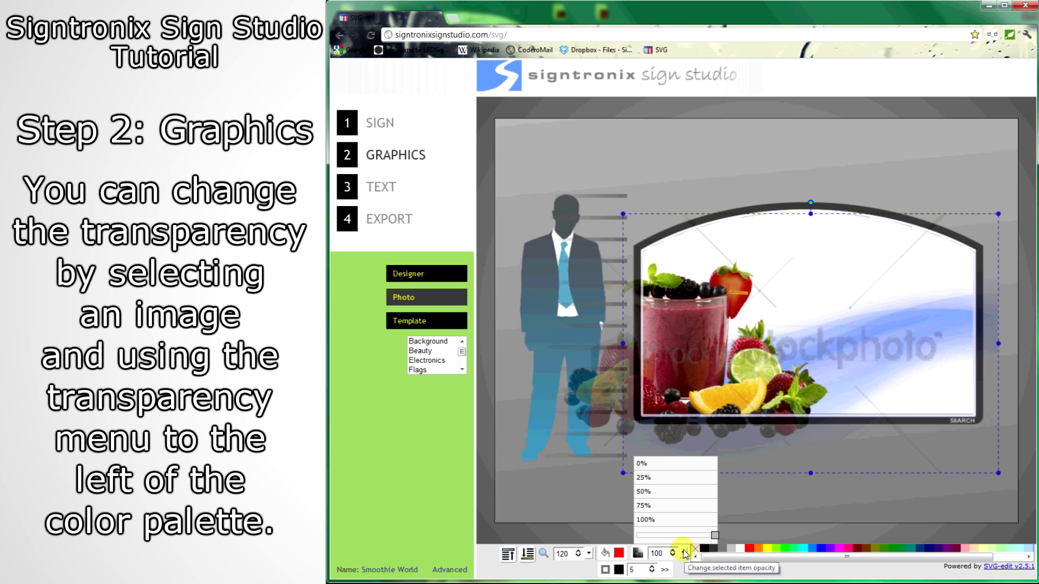
{"action": "left_click", "coordinate": [673, 482]}
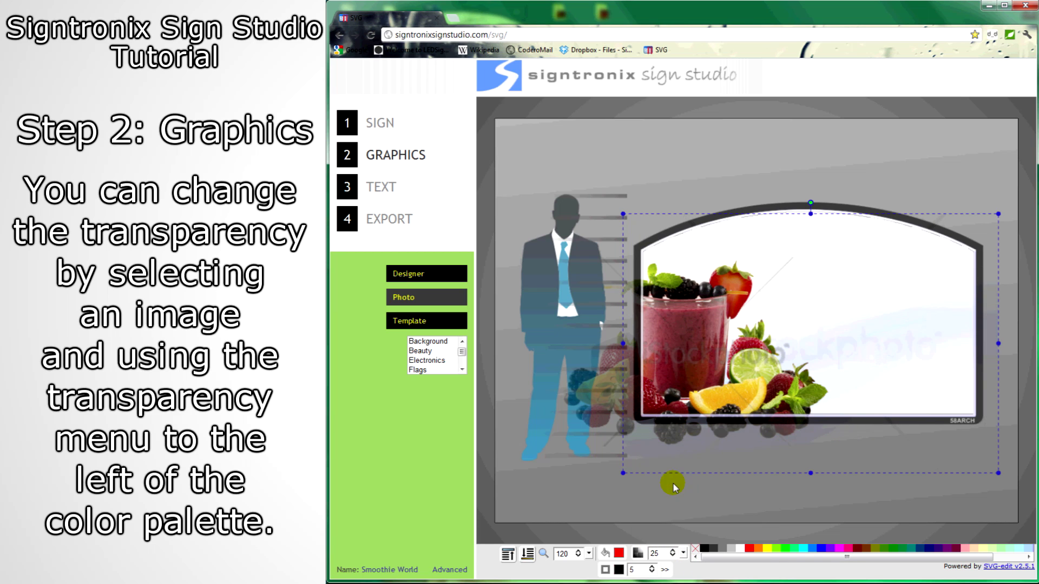
{"action": "left_click", "coordinate": [685, 554]}
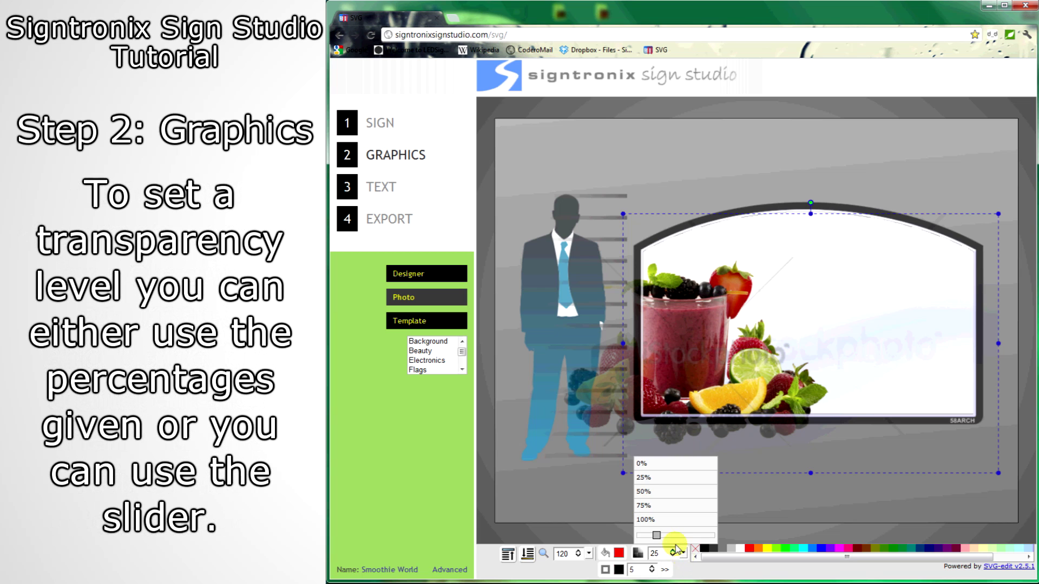
{"action": "left_click_drag", "start_coordinate": [657, 537], "coordinate": [691, 541]}
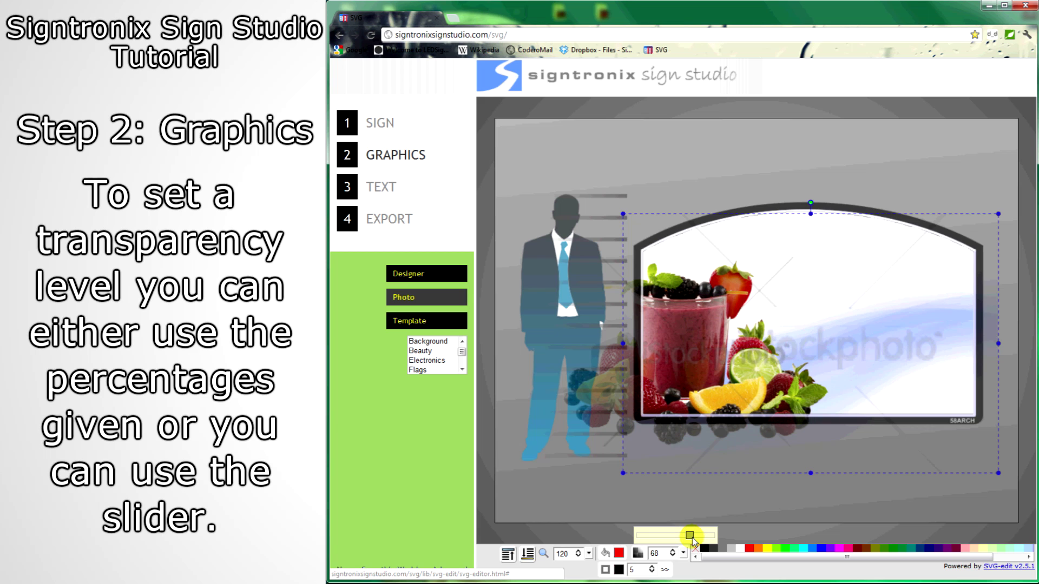
{"action": "left_click", "coordinate": [720, 509]}
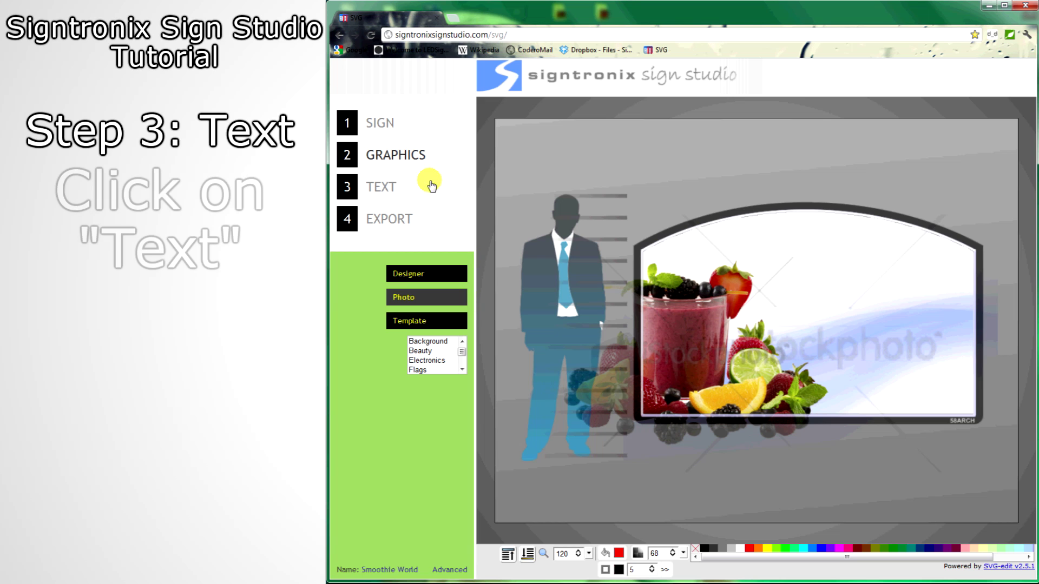
Add a new text object reading 'Smoothie' to the sign
{"action": "left_click", "coordinate": [416, 189]}
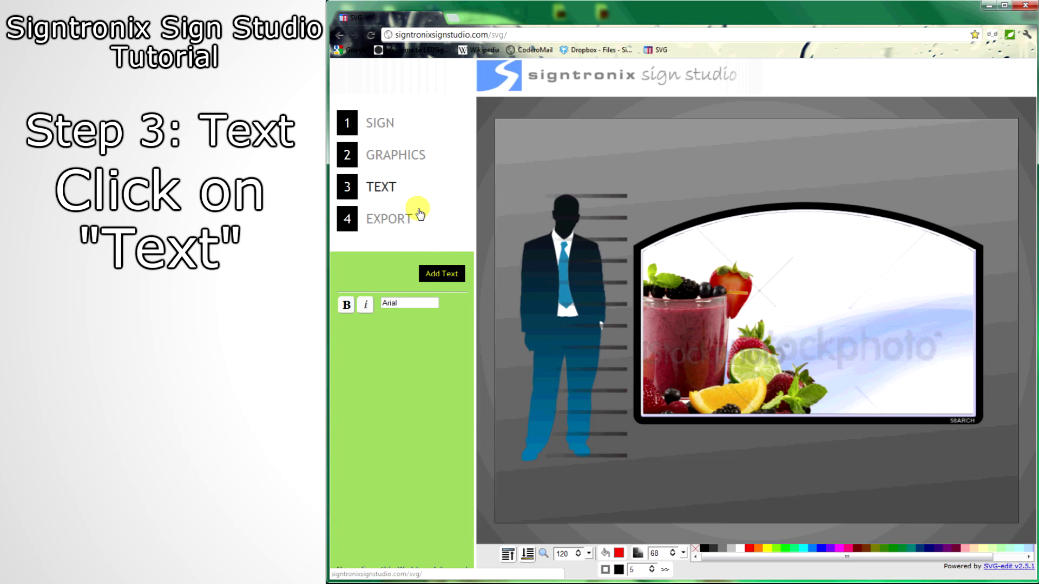
{"action": "left_click", "coordinate": [442, 274]}
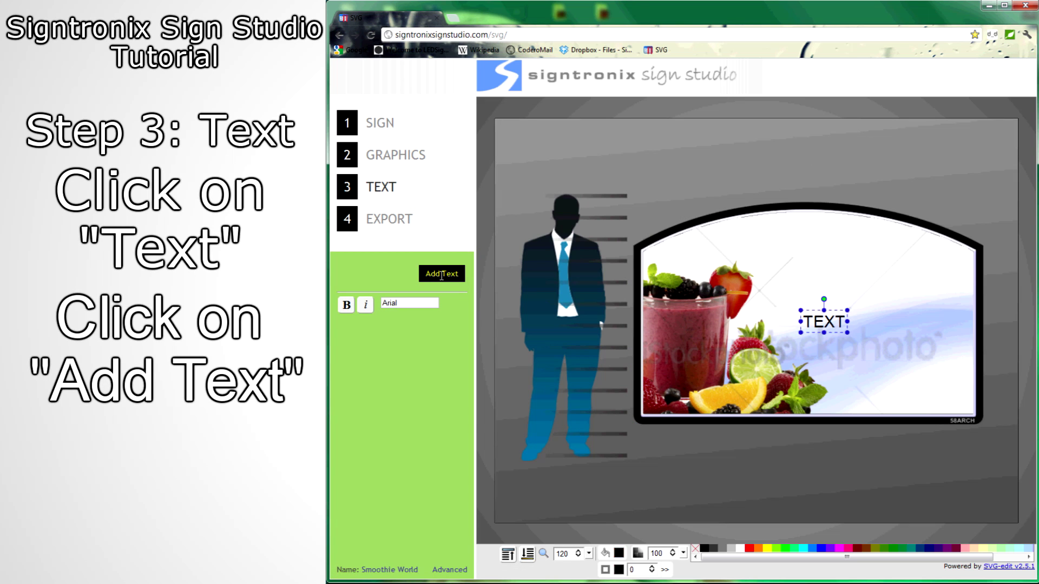
{"action": "double_click", "coordinate": [820, 321]}
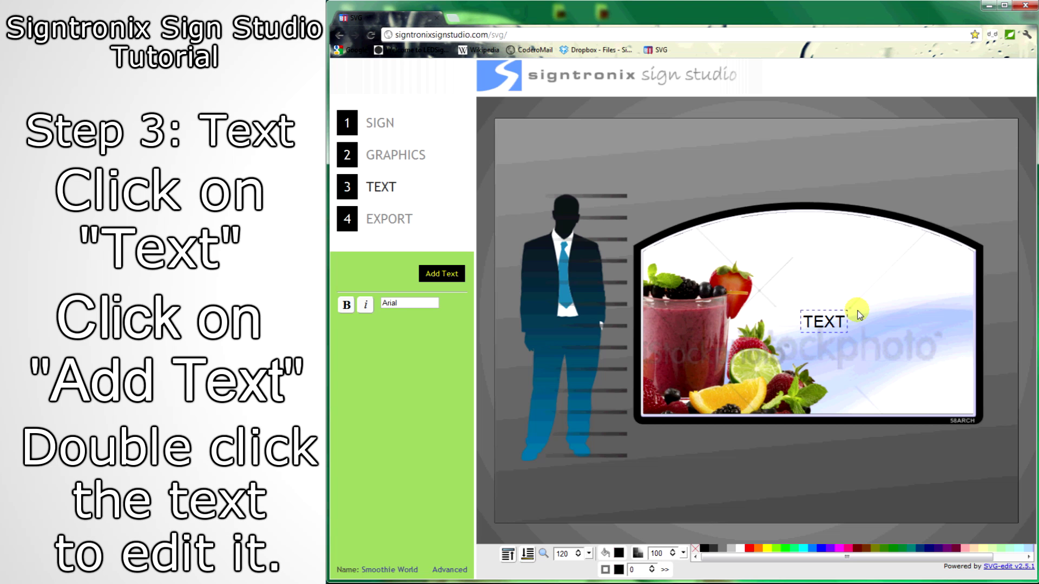
{"action": "type", "text": "Smoothie"}
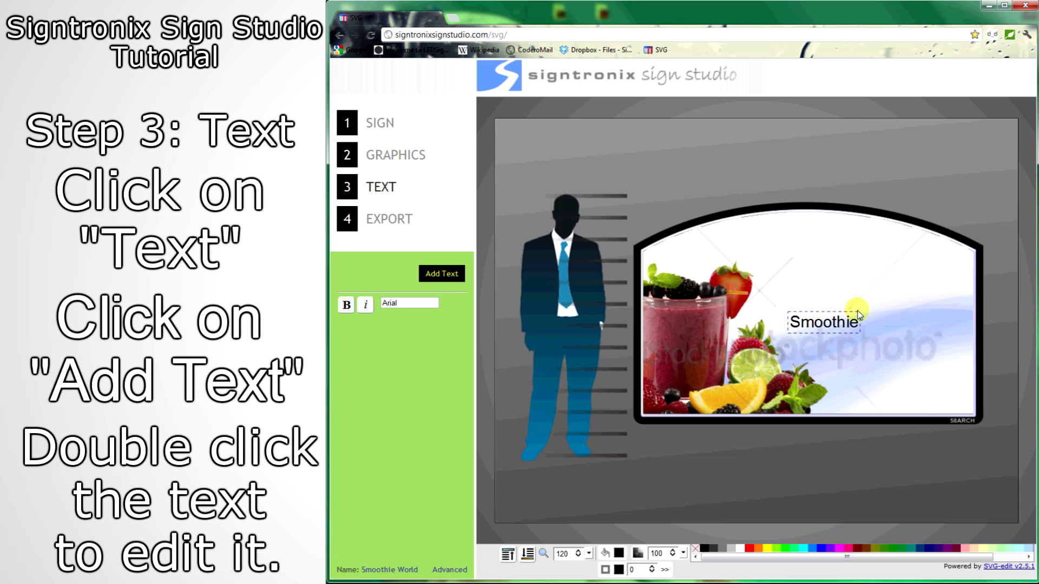
{"action": "left_click", "coordinate": [909, 278]}
Enlarge and stretch 'Smoothie' across the top of the arch
{"action": "left_click_drag", "start_coordinate": [859, 312], "coordinate": [949, 281]}
{"action": "left_click_drag", "start_coordinate": [909, 313], "coordinate": [830, 244]}
{"action": "left_click_drag", "start_coordinate": [888, 267], "coordinate": [863, 262]}
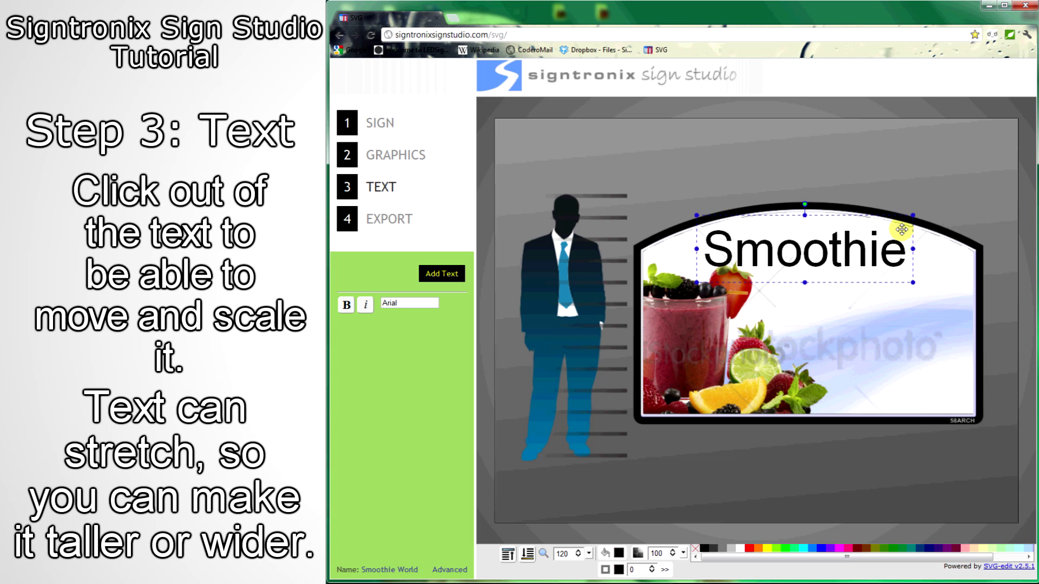
{"action": "left_click_drag", "start_coordinate": [912, 214], "coordinate": [922, 215]}
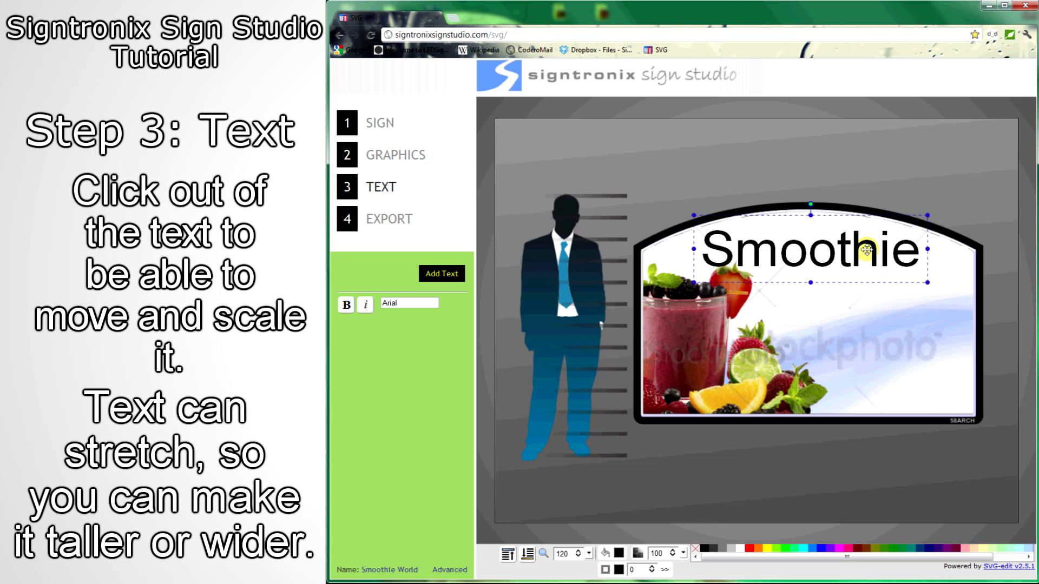
{"action": "left_click_drag", "start_coordinate": [922, 278], "coordinate": [887, 261]}
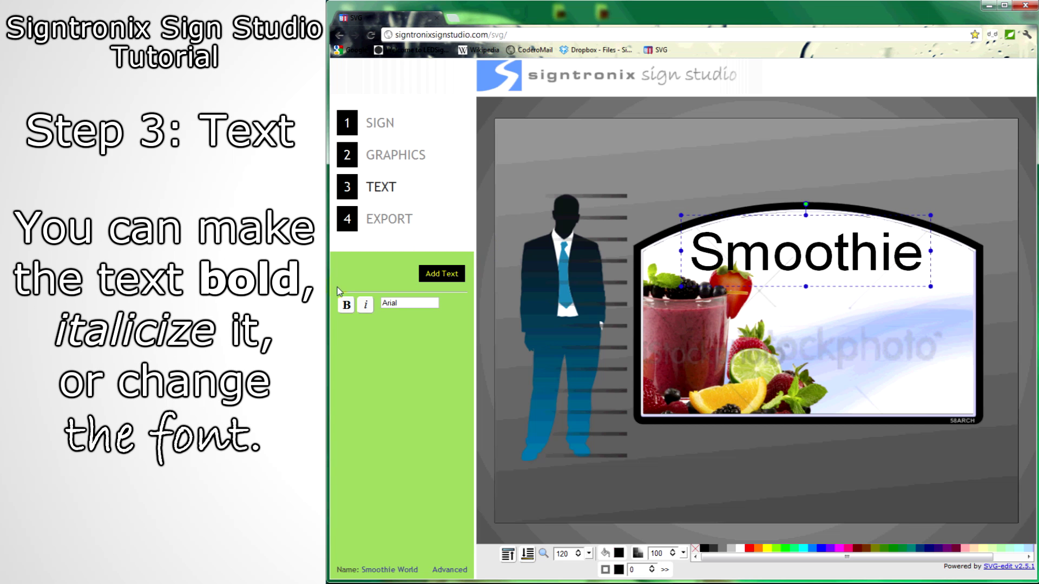
Change the Smoothie text's font to Rage Italic, leaving bold and italic off
{"action": "left_click", "coordinate": [345, 306]}
{"action": "left_click", "coordinate": [346, 306]}
{"action": "left_click", "coordinate": [362, 305]}
{"action": "left_click", "coordinate": [363, 306]}
{"action": "left_click", "coordinate": [398, 303]}
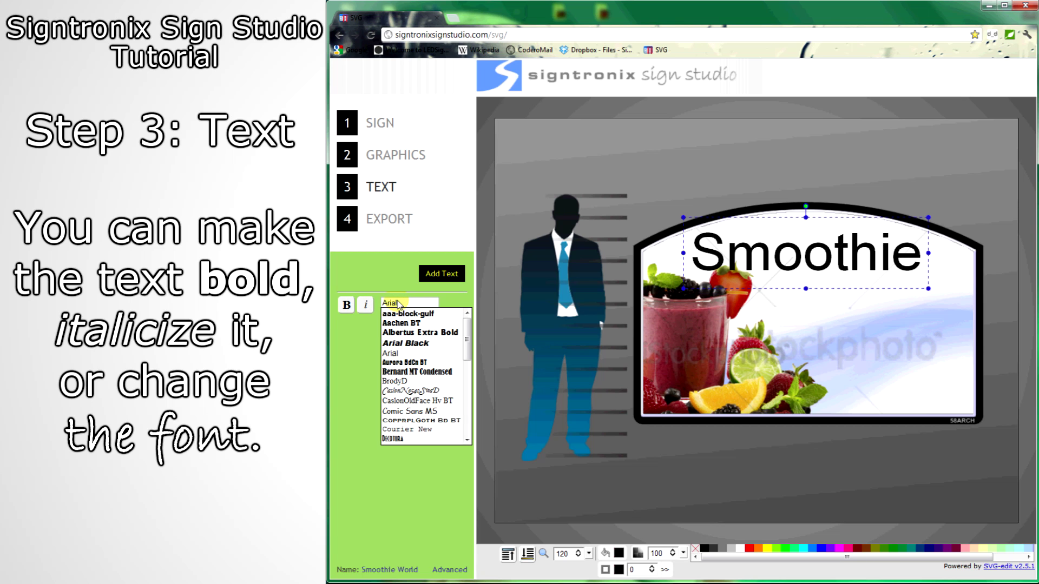
{"action": "left_click_drag", "start_coordinate": [468, 340], "coordinate": [472, 395]}
{"action": "left_click", "coordinate": [401, 402]}
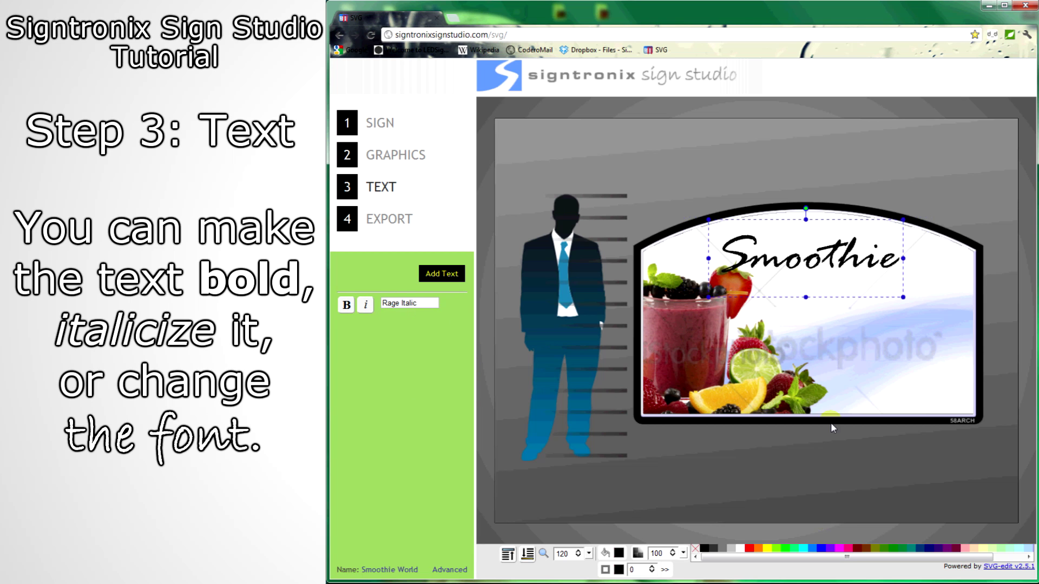
Resize and nudge Smoothie so it sits centred along the arch's top
{"action": "left_click_drag", "start_coordinate": [902, 297], "coordinate": [930, 290]}
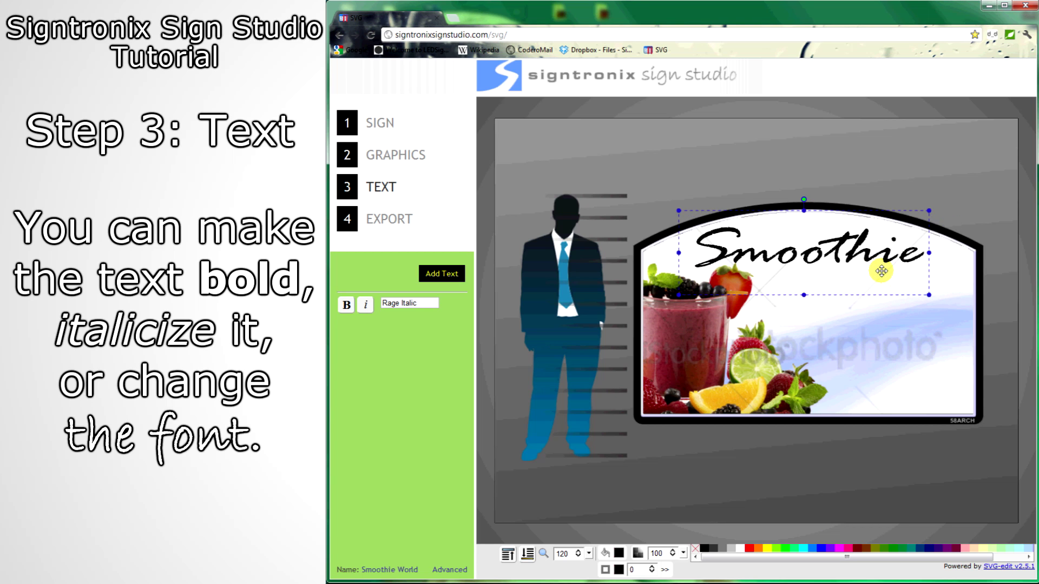
{"action": "left_click_drag", "start_coordinate": [924, 294], "coordinate": [914, 297]}
{"action": "left_click_drag", "start_coordinate": [848, 275], "coordinate": [854, 272]}
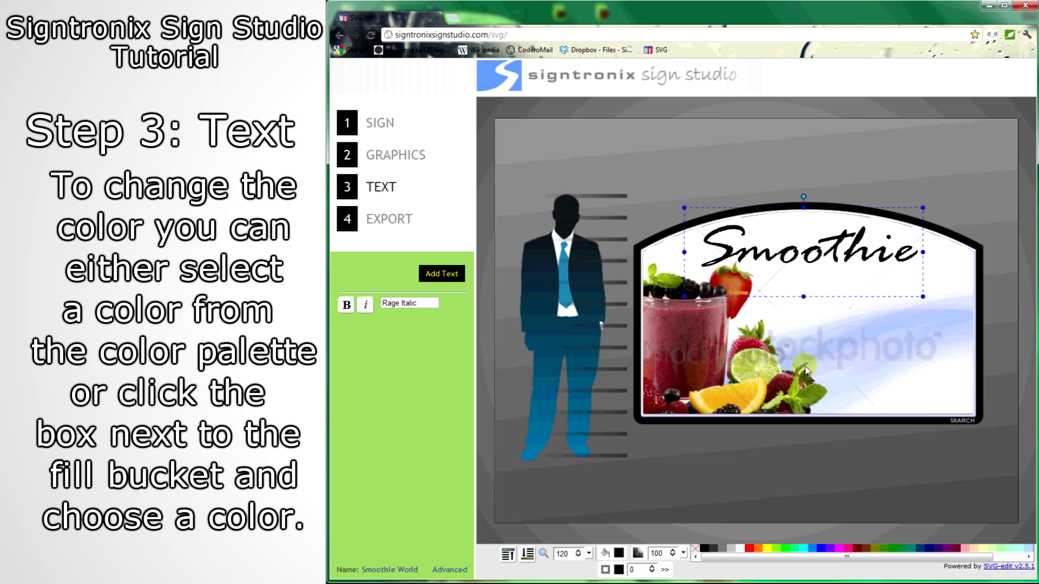
Colour the Smoothie lettering dark magenta (#770039) using the fill colour picker
{"action": "left_click", "coordinate": [761, 551]}
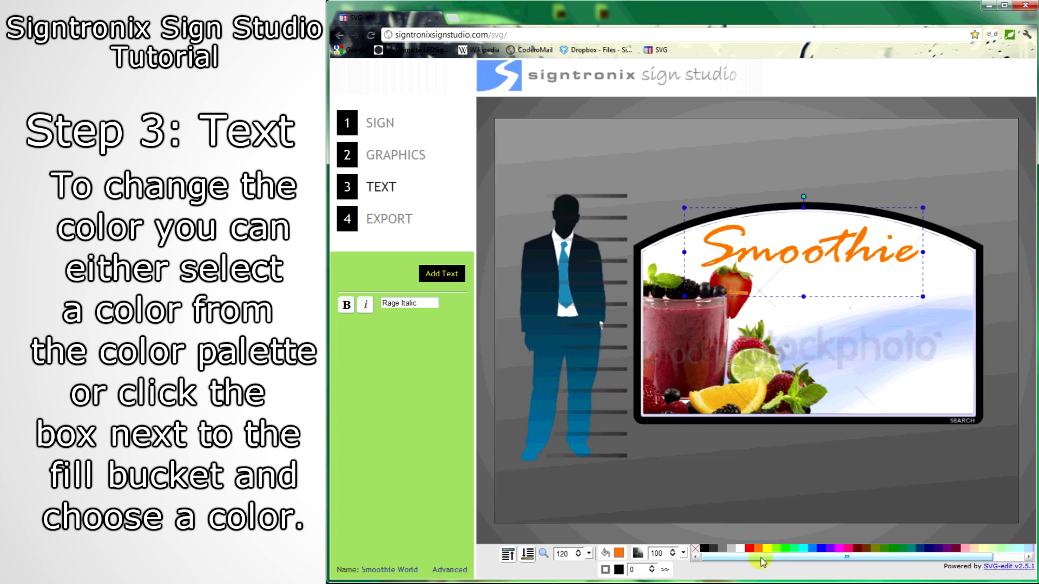
{"action": "left_click_drag", "start_coordinate": [773, 557], "coordinate": [855, 557]}
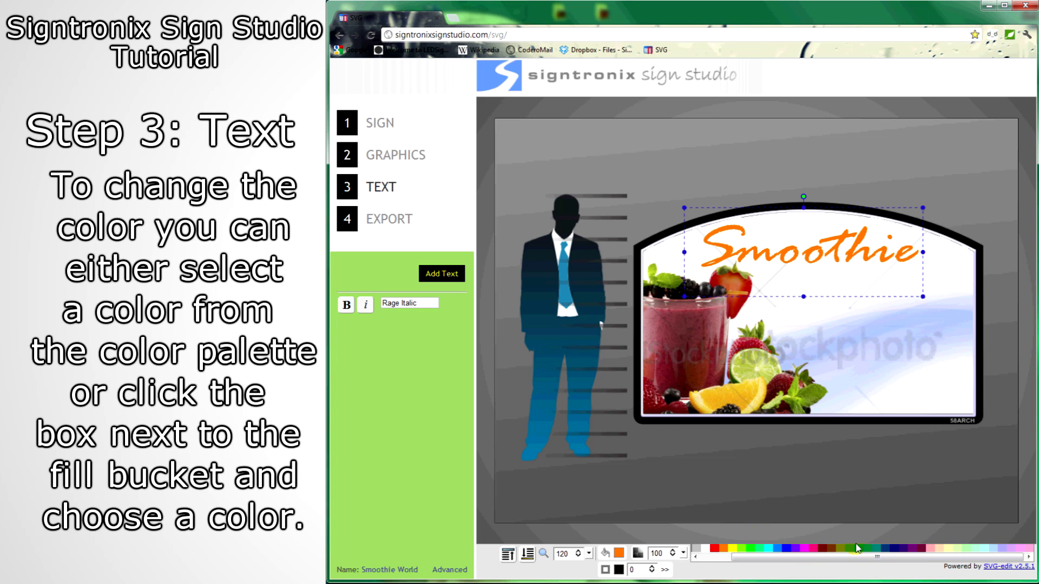
{"action": "left_click", "coordinate": [1026, 549]}
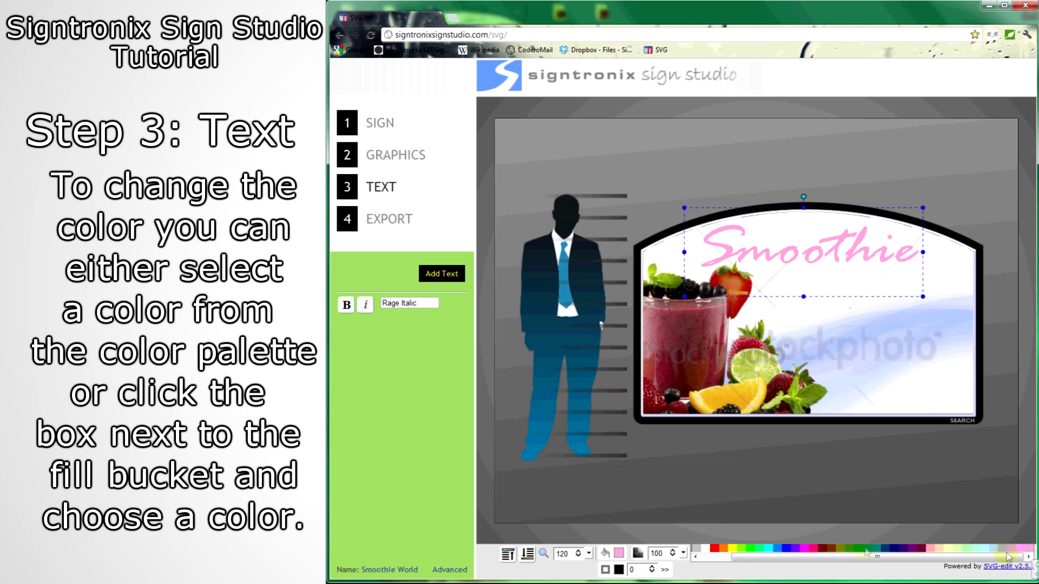
{"action": "left_click", "coordinate": [618, 553]}
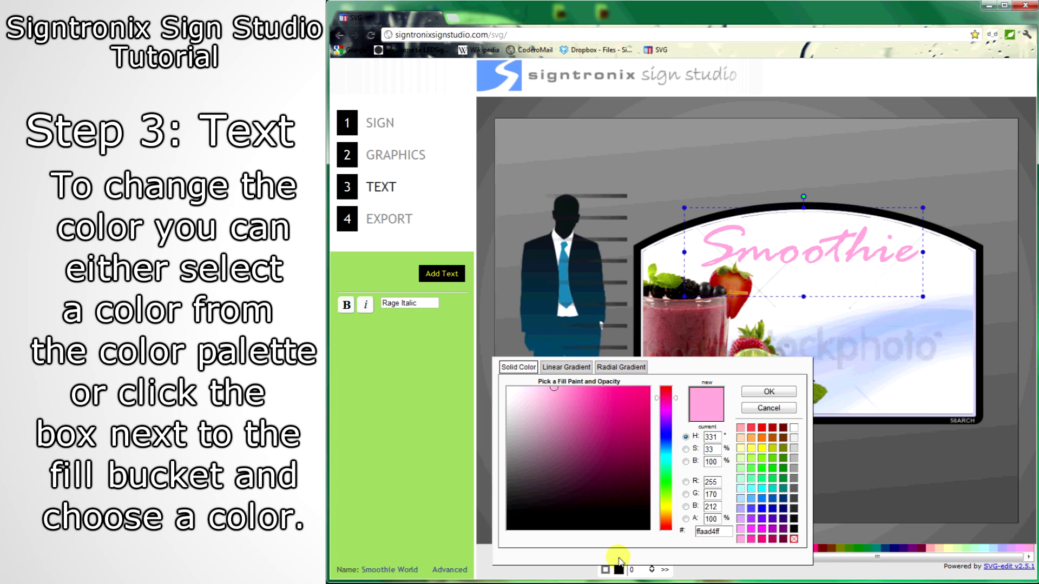
{"action": "mouse_move", "coordinate": [633, 395]}
{"action": "left_mouse_down"}
{"action": "mouse_move", "coordinate": [660, 403]}
{"action": "mouse_move", "coordinate": [668, 452]}
{"action": "left_mouse_up"}
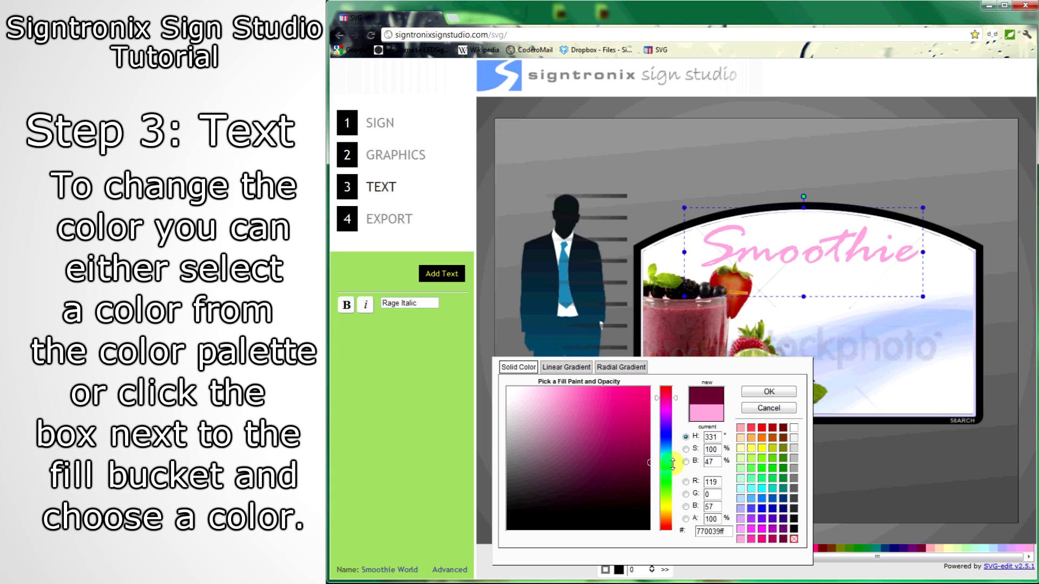
{"action": "left_click", "coordinate": [766, 391]}
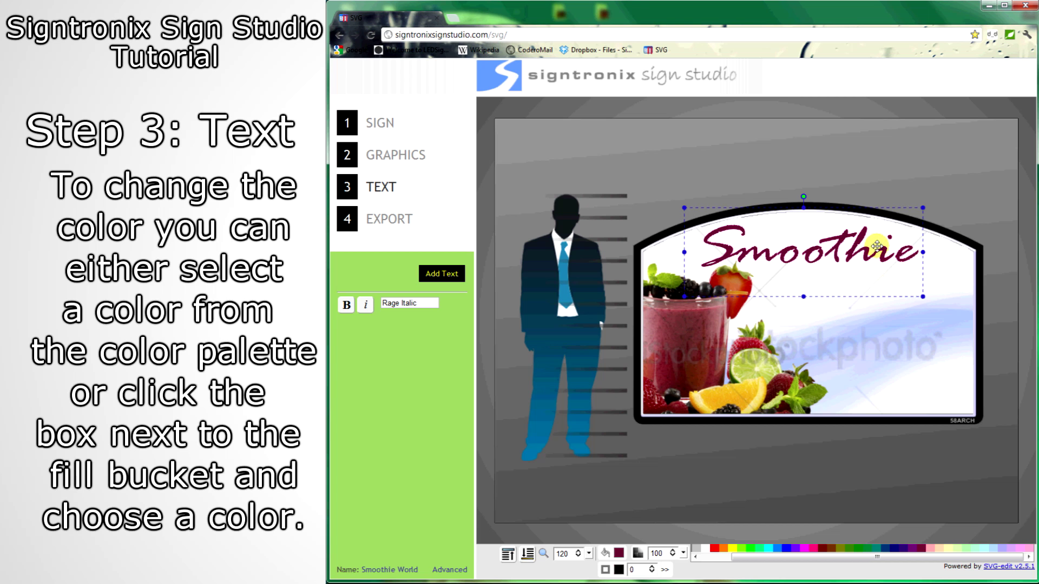
Fine-tune Smoothie's position and width, then deselect it
{"action": "left_click_drag", "start_coordinate": [876, 246], "coordinate": [882, 247]}
{"action": "left_click_drag", "start_coordinate": [929, 298], "coordinate": [930, 297]}
{"action": "left_click_drag", "start_coordinate": [902, 256], "coordinate": [896, 256]}
{"action": "left_click", "coordinate": [852, 448]}
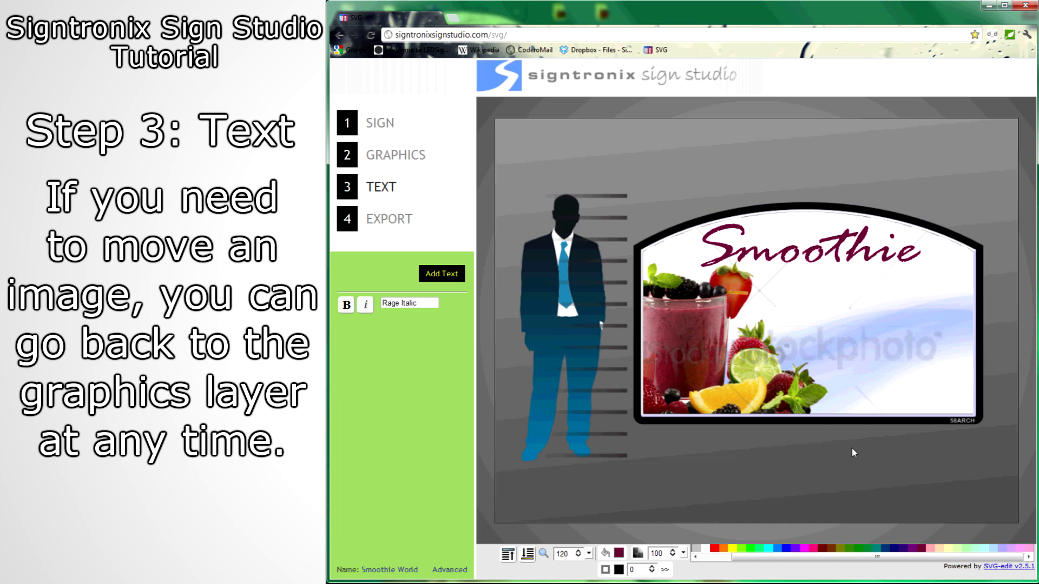
Shrink the smoothie photo and move it up and right below the Smoothie lettering
{"action": "left_click", "coordinate": [385, 159]}
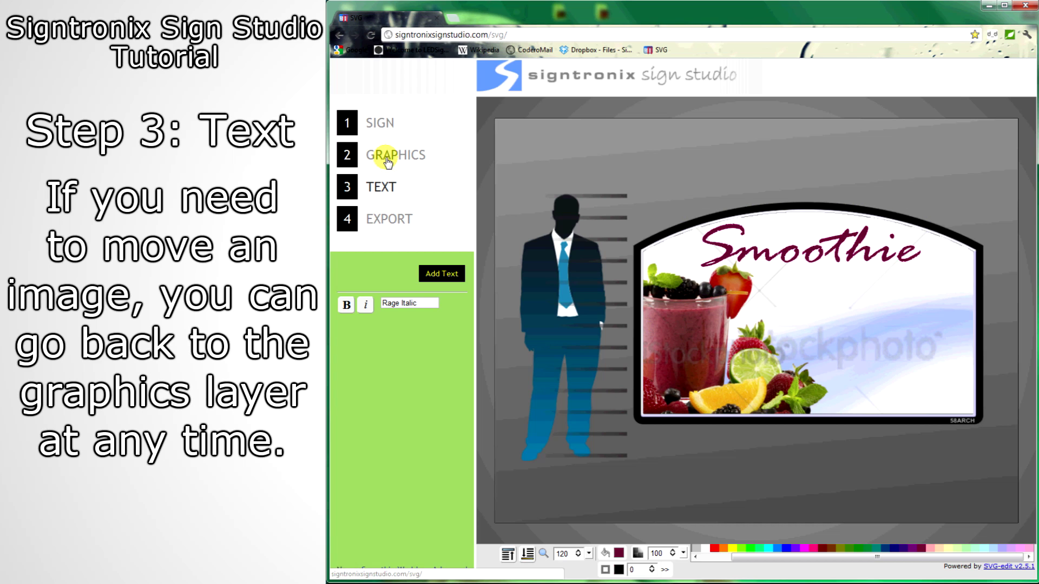
{"action": "left_click", "coordinate": [698, 365]}
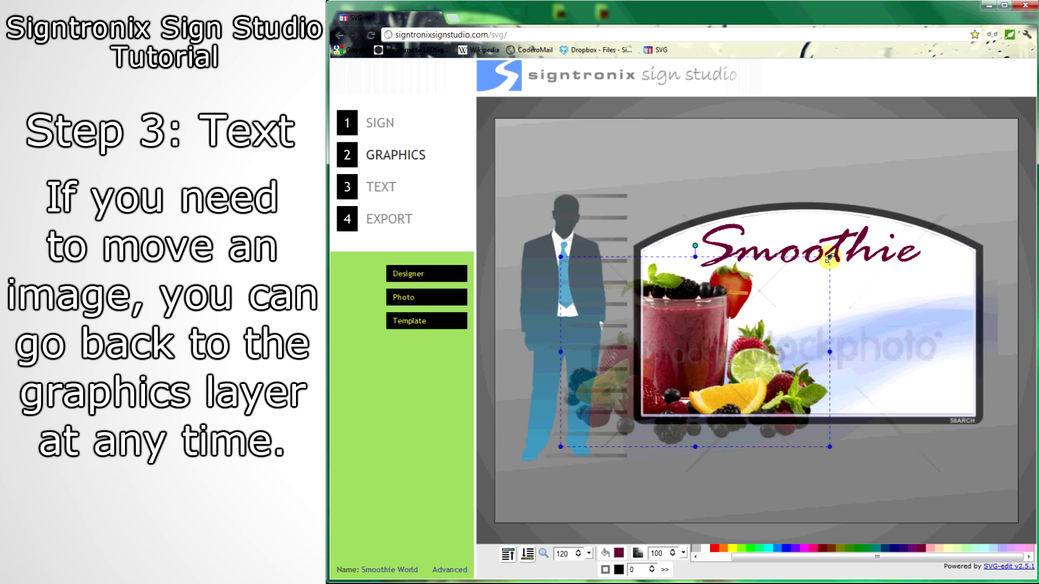
{"action": "left_click_drag", "start_coordinate": [829, 260], "coordinate": [800, 276]}
{"action": "mouse_move", "coordinate": [718, 327]}
{"action": "left_mouse_down"}
{"action": "mouse_move", "coordinate": [737, 312]}
{"action": "mouse_move", "coordinate": [707, 342]}
{"action": "left_mouse_up"}
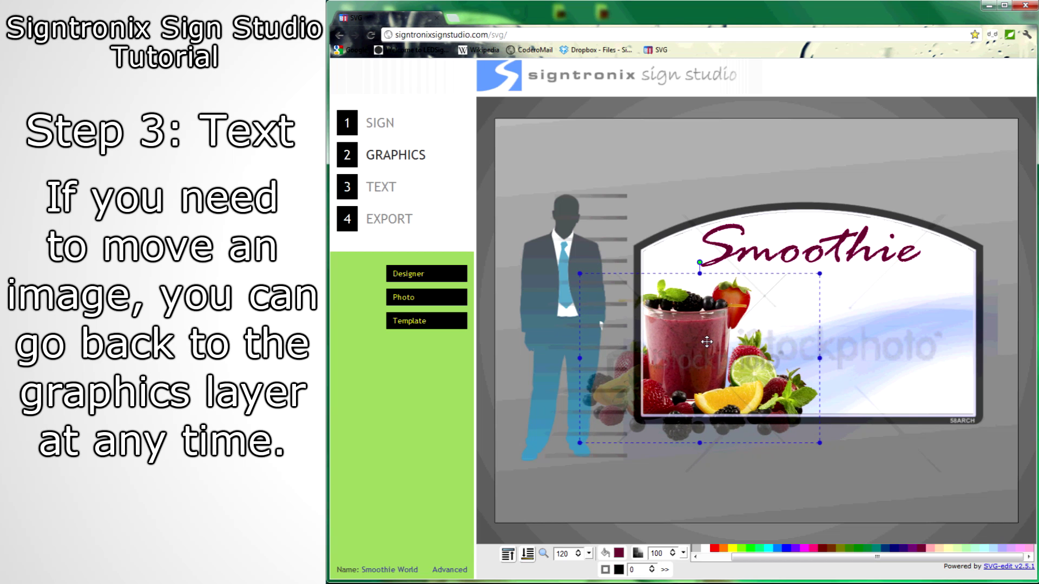
Nudge the larger semi-transparent swoosh graphic slightly left and down
{"action": "left_click", "coordinate": [820, 276]}
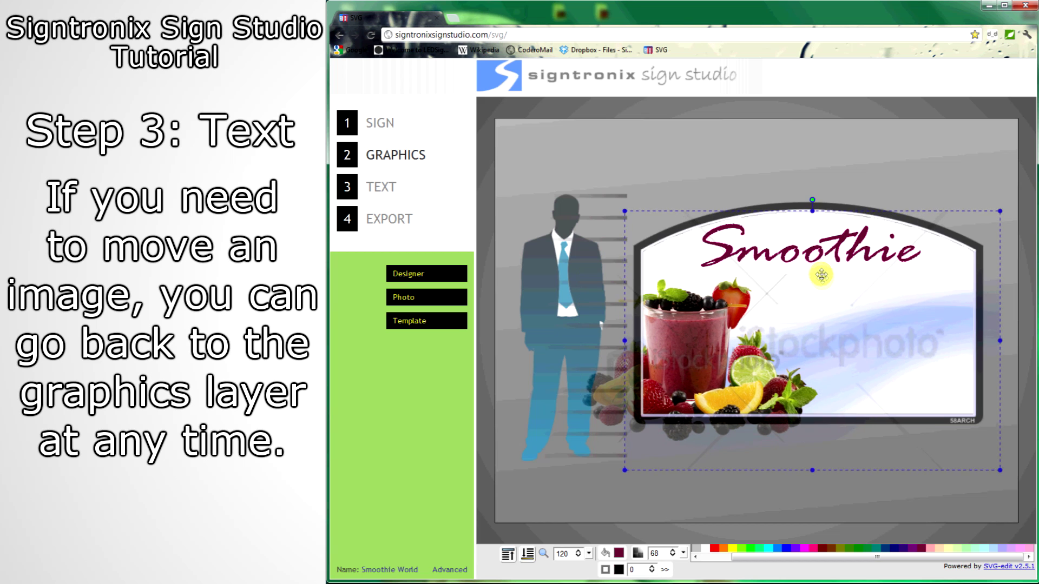
{"action": "left_click_drag", "start_coordinate": [828, 288], "coordinate": [823, 293]}
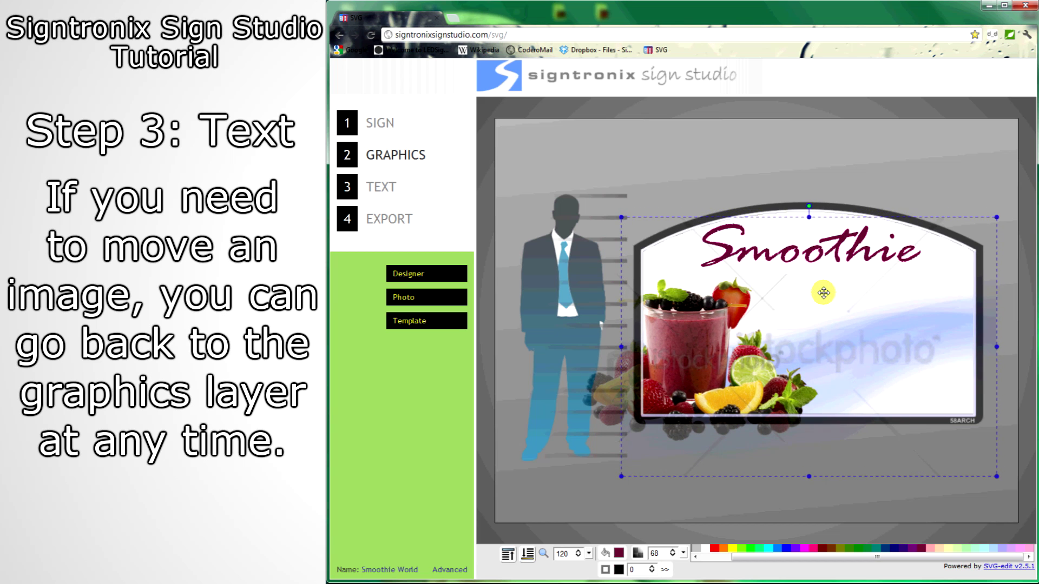
{"action": "left_click", "coordinate": [805, 490]}
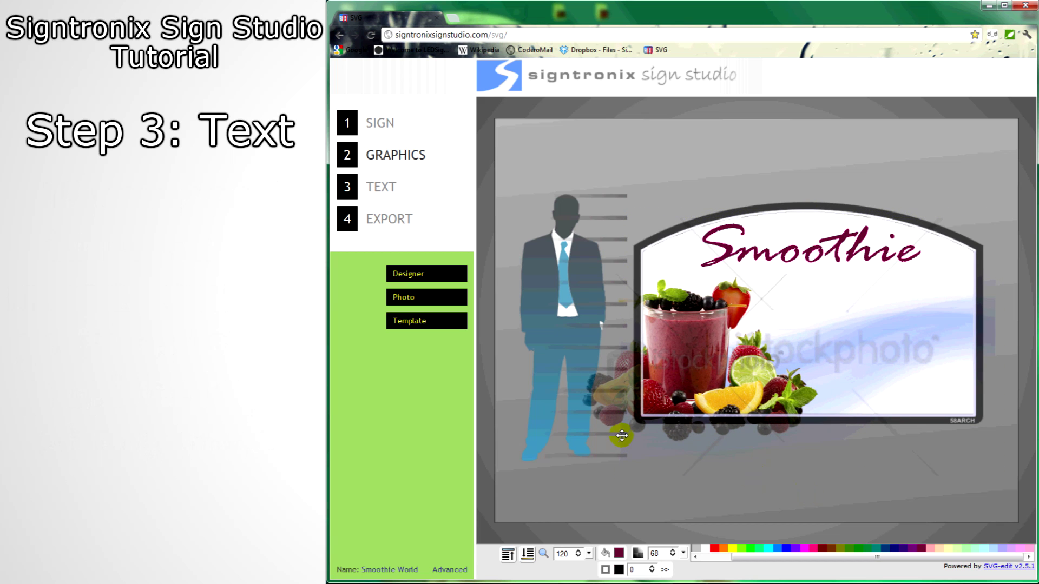
Add a new text line reading 'WORLD' and enlarge it beneath the Smoothie heading
{"action": "left_click", "coordinate": [389, 191]}
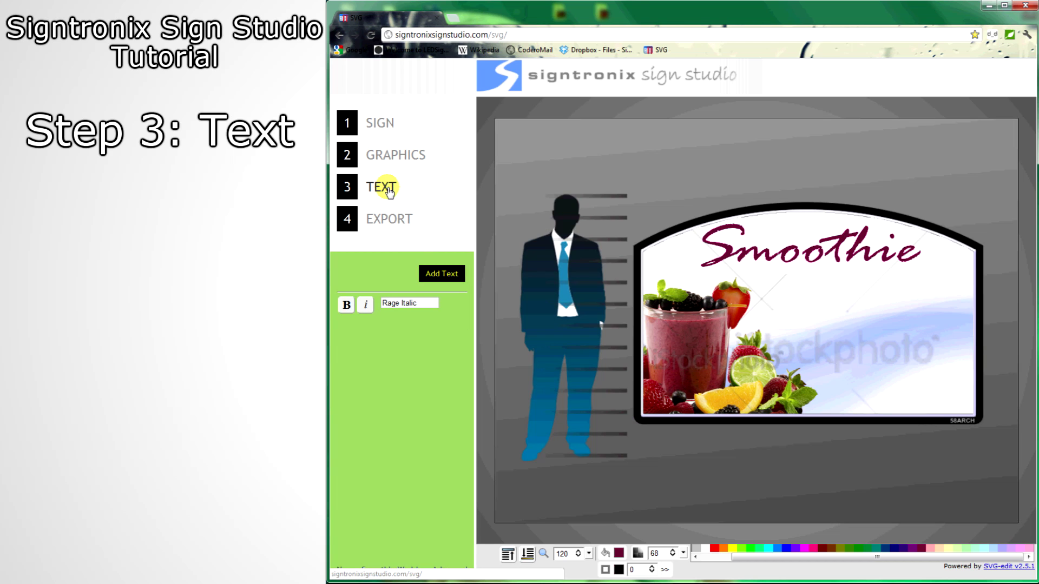
{"action": "left_click", "coordinate": [442, 273]}
{"action": "left_click", "coordinate": [814, 323]}
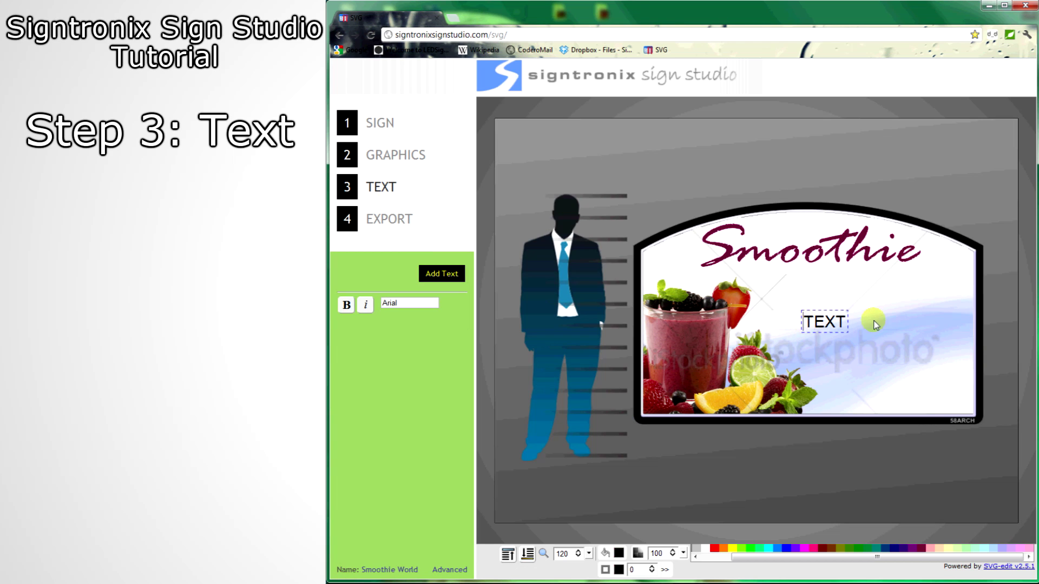
{"action": "key", "text": "ctrl+a"}
{"action": "type", "text": "WORLD"}
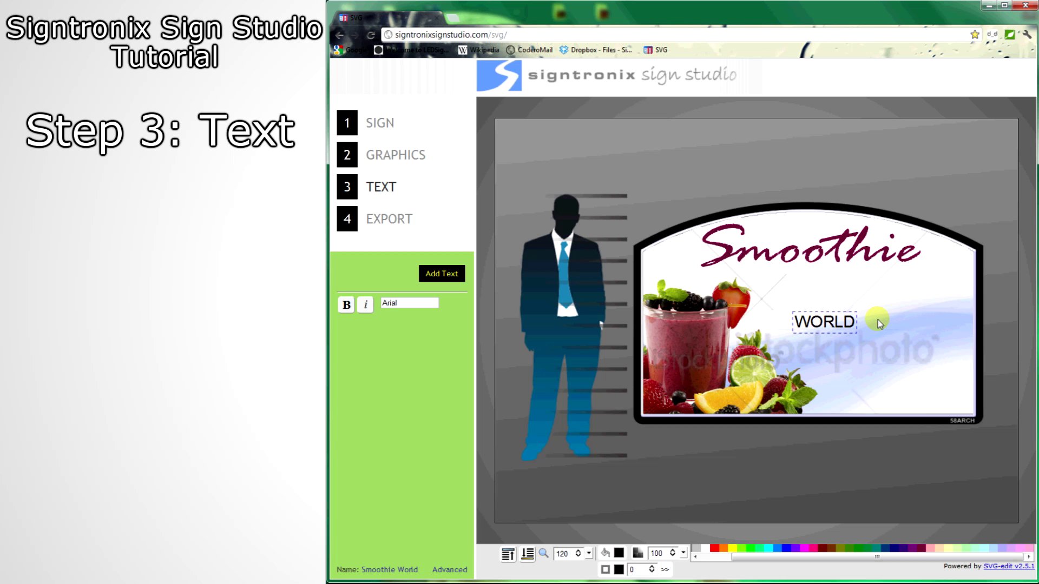
{"action": "key", "text": "Return"}
{"action": "left_click_drag", "start_coordinate": [859, 310], "coordinate": [901, 291]}
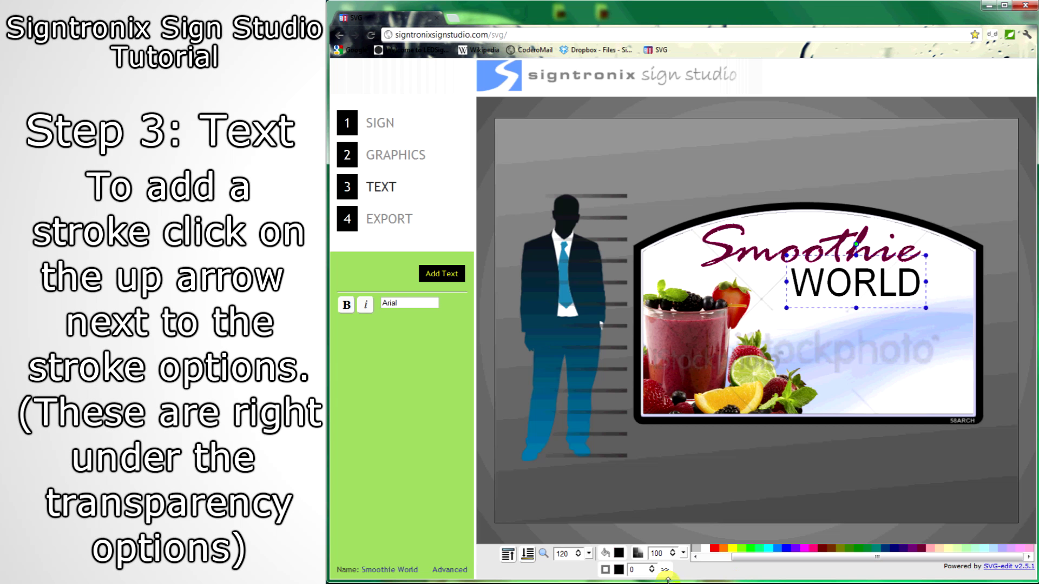
Give WORLD a 0.5-wide outline and enlarge the text slightly
{"action": "left_click", "coordinate": [652, 568]}
{"action": "left_click", "coordinate": [652, 567]}
{"action": "left_click", "coordinate": [652, 568]}
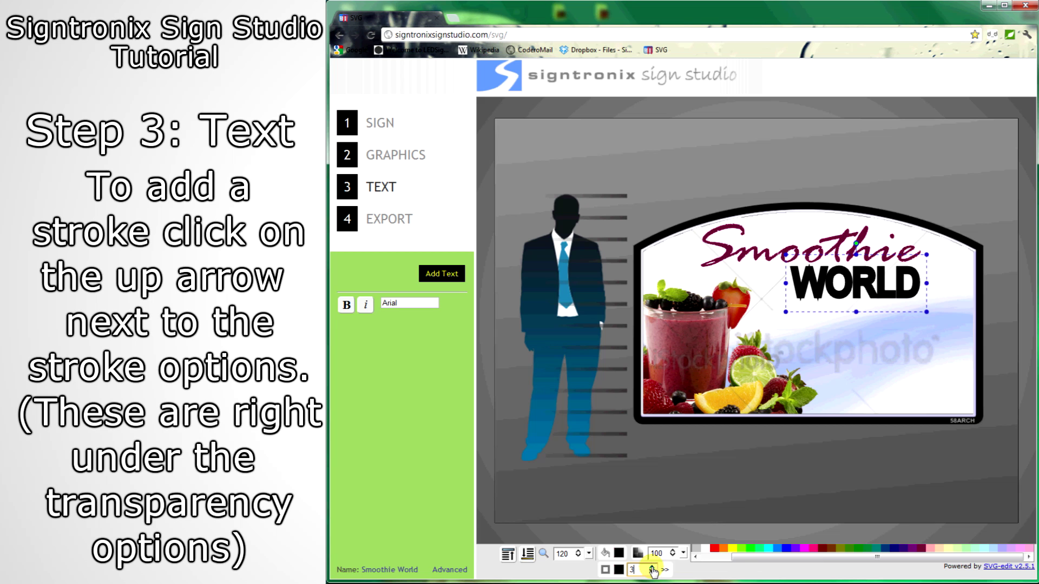
{"action": "left_click", "coordinate": [653, 573]}
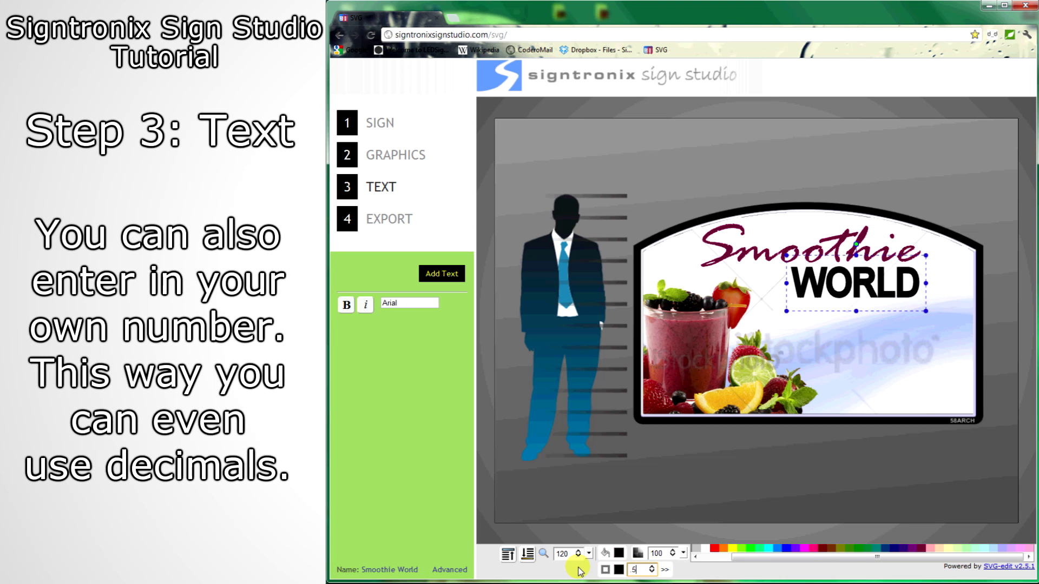
{"action": "key", "text": "Return"}
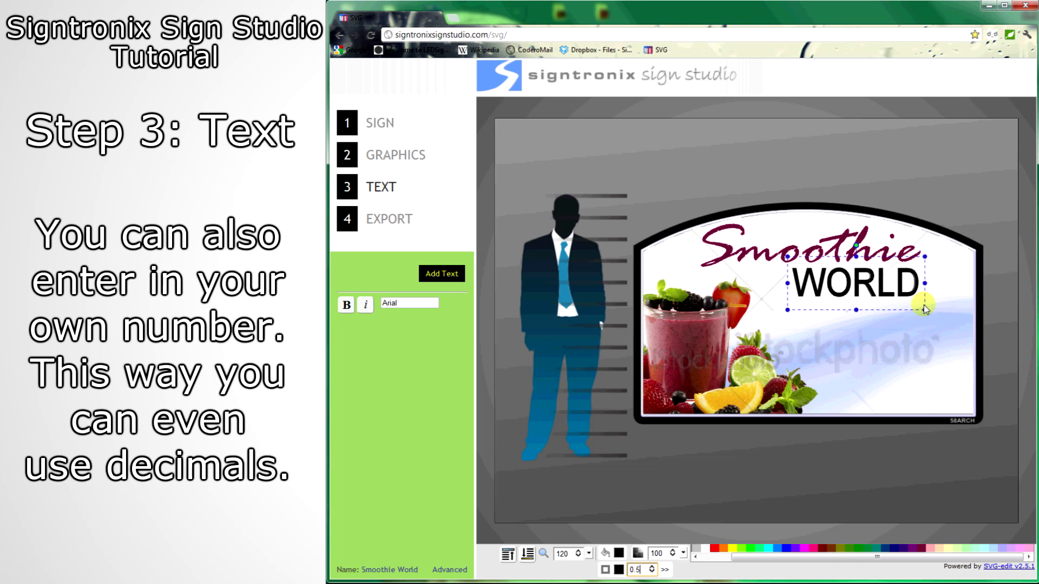
{"action": "left_click_drag", "start_coordinate": [925, 310], "coordinate": [904, 297]}
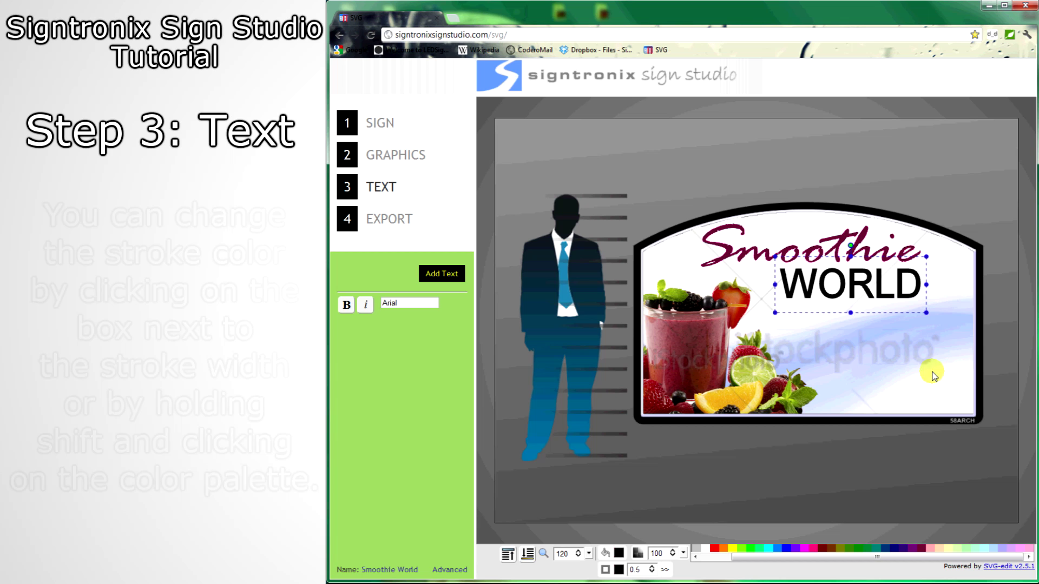
Colour WORLD's outline light peach, after trying light cyan and orange
{"action": "left_click", "coordinate": [619, 570]}
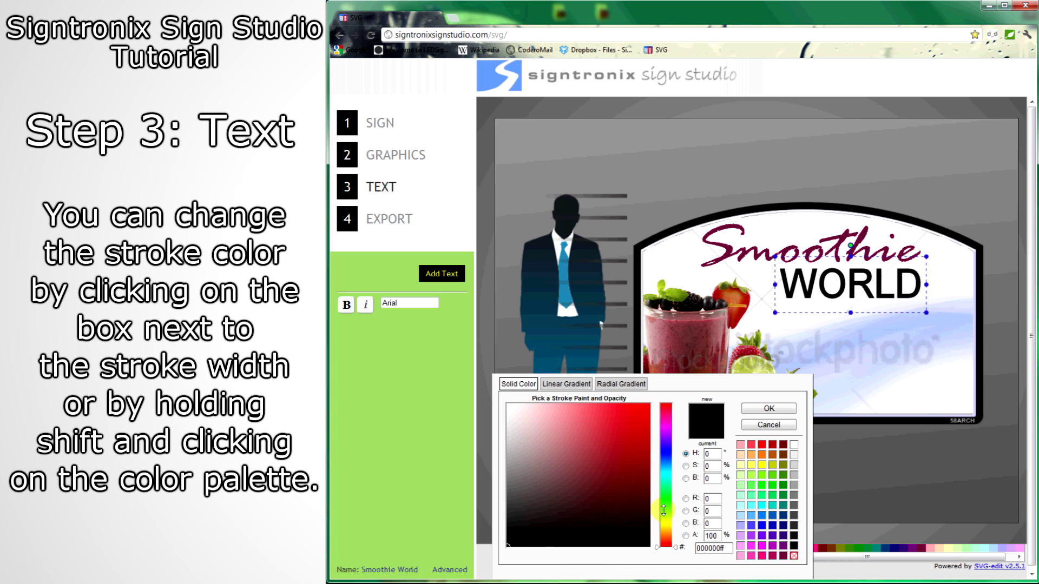
{"action": "left_click_drag", "start_coordinate": [664, 510], "coordinate": [674, 479]}
{"action": "left_click_drag", "start_coordinate": [603, 460], "coordinate": [585, 417]}
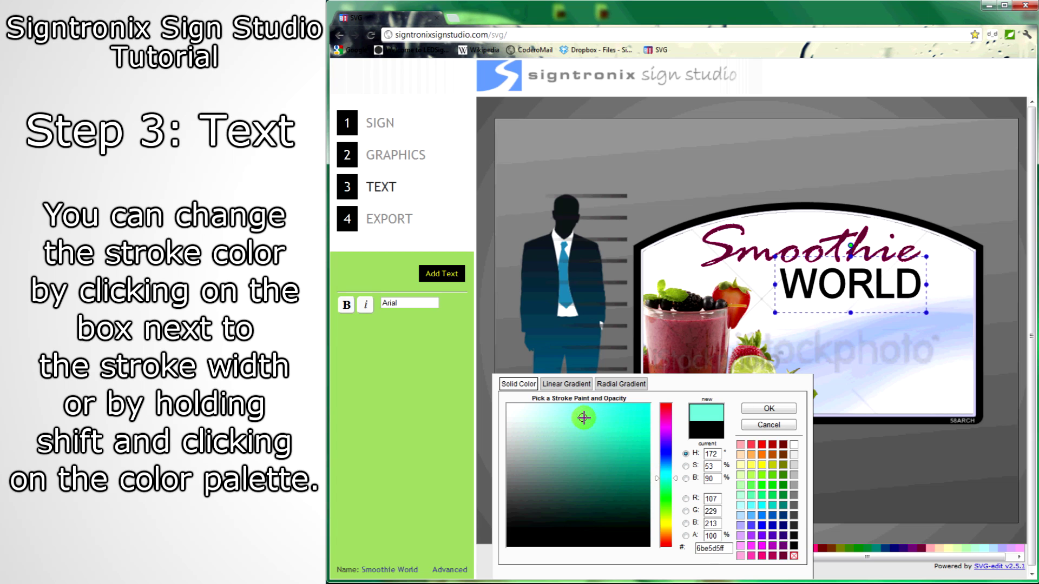
{"action": "left_click", "coordinate": [769, 409]}
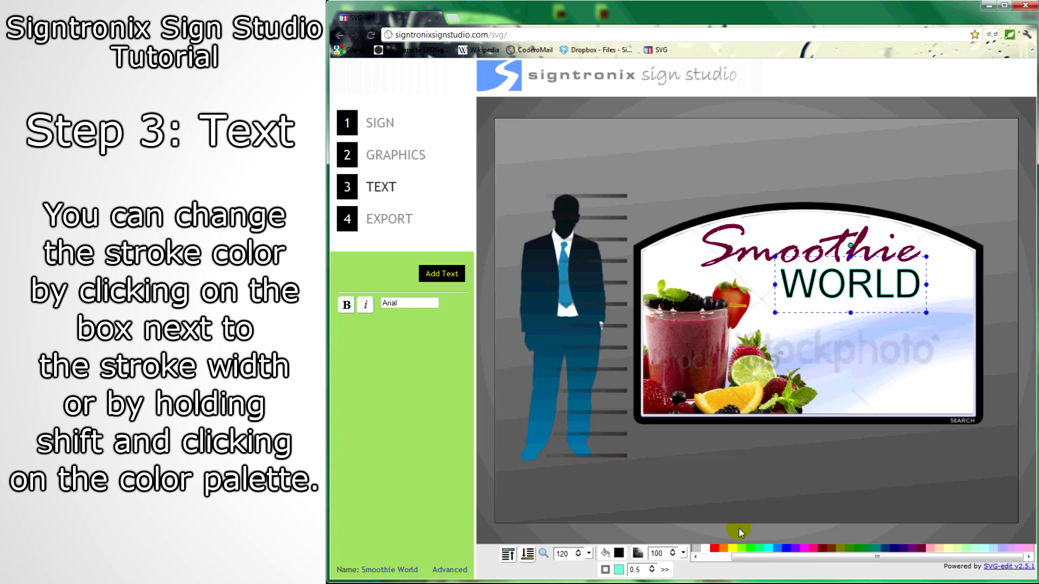
{"action": "left_click", "coordinate": [725, 549], "text": "shift"}
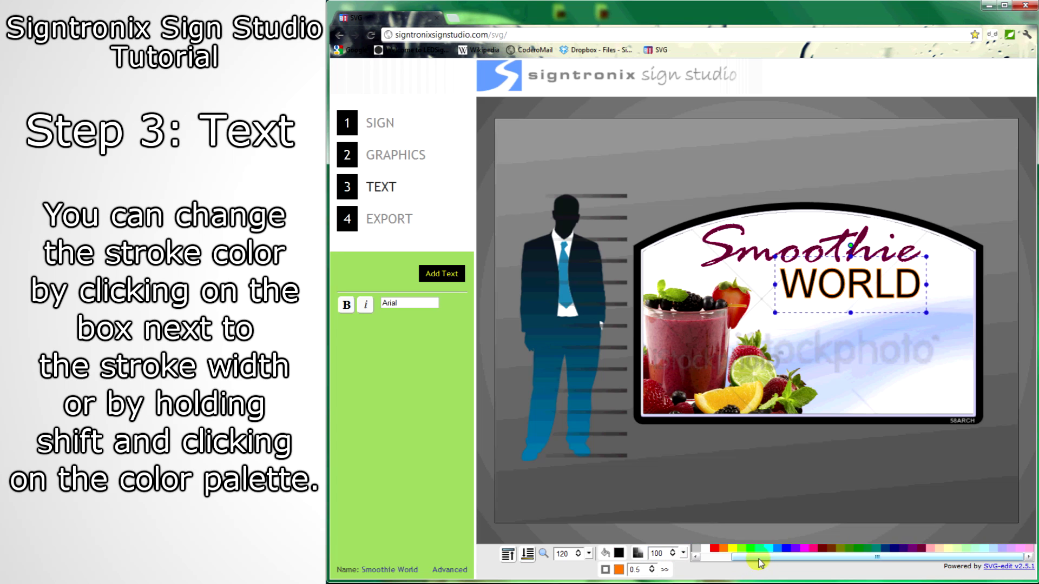
{"action": "left_click", "coordinate": [932, 550], "text": "shift"}
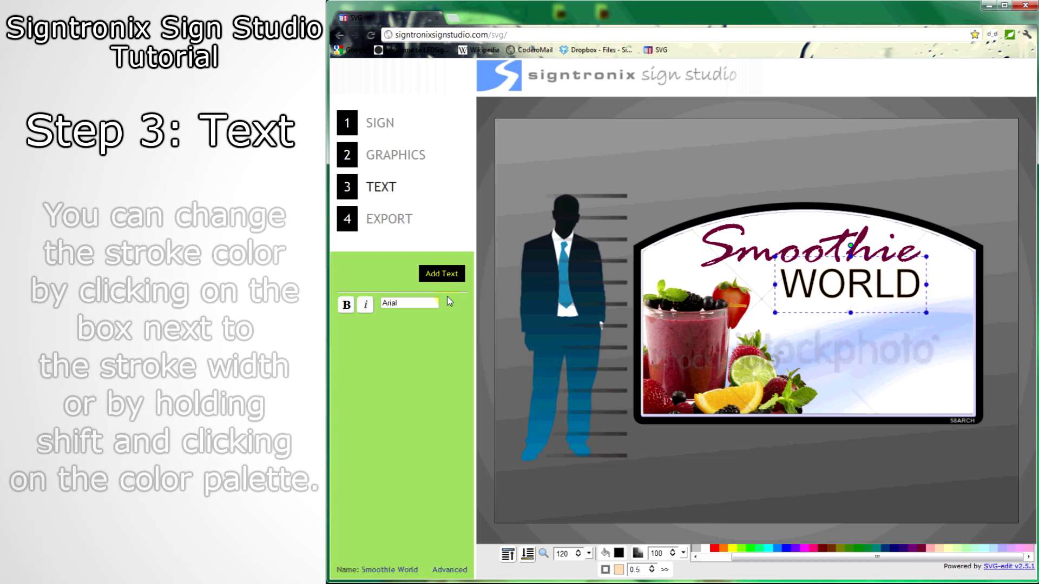
Set WORLD in the Decotura font and enlarge it
{"action": "left_click", "coordinate": [429, 313]}
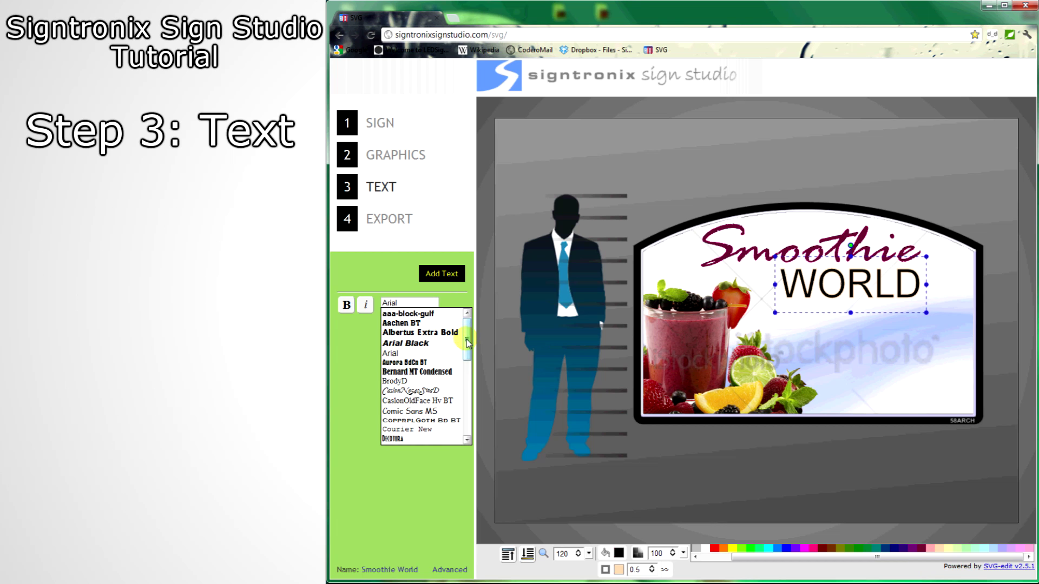
{"action": "scroll", "coordinate": [468, 342], "scroll_direction": "down", "scroll_amount": 3}
{"action": "left_click", "coordinate": [404, 357]}
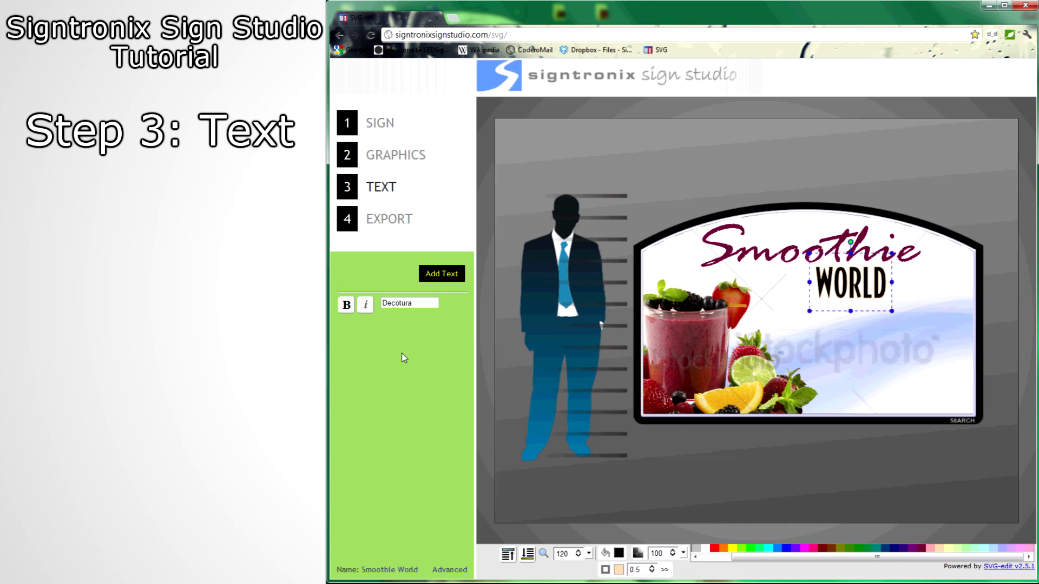
{"action": "left_click_drag", "start_coordinate": [891, 311], "coordinate": [858, 292]}
{"action": "left_click", "coordinate": [869, 326]}
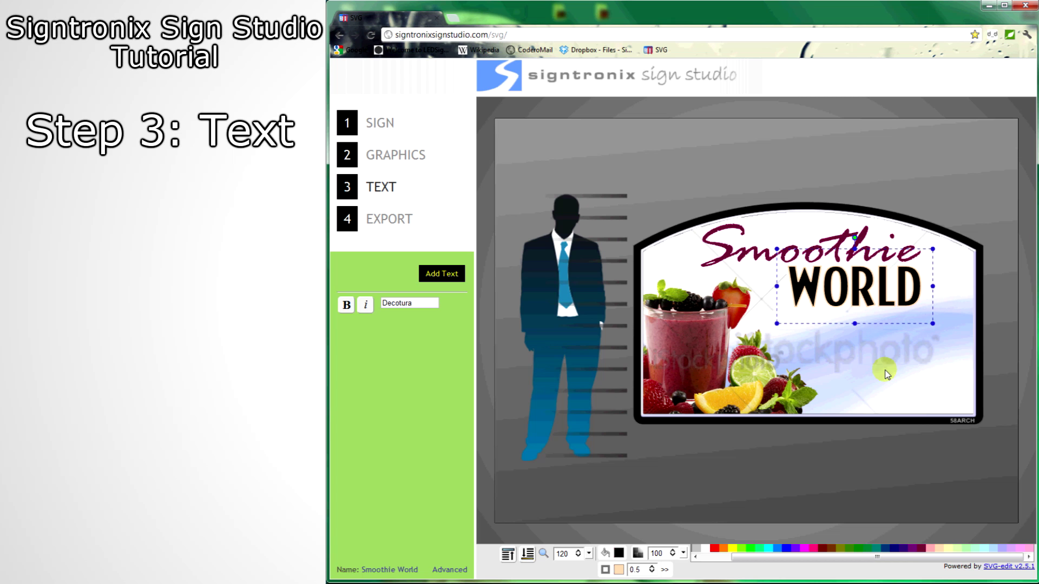
Stretch Smoothie wider toward the left, reposition it, and shift WORLD slightly right and down
{"action": "left_click", "coordinate": [699, 286]}
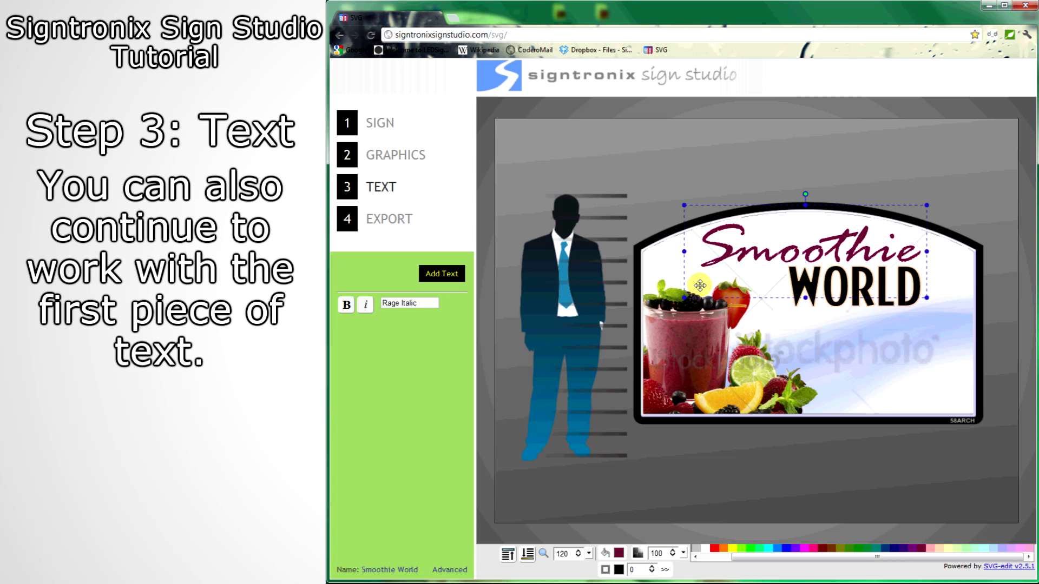
{"action": "left_click_drag", "start_coordinate": [683, 298], "coordinate": [641, 312]}
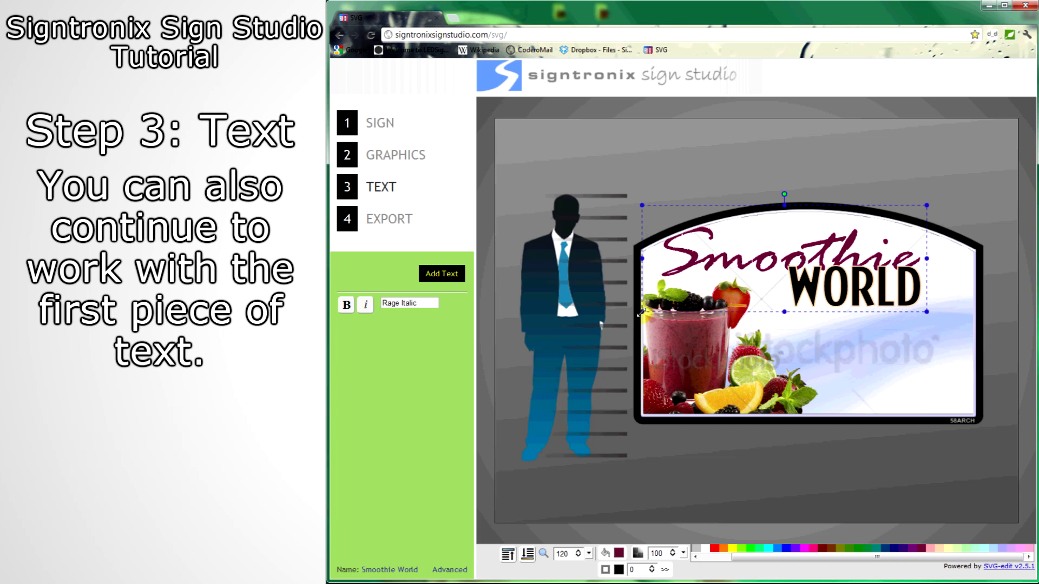
{"action": "left_click_drag", "start_coordinate": [769, 260], "coordinate": [792, 258]}
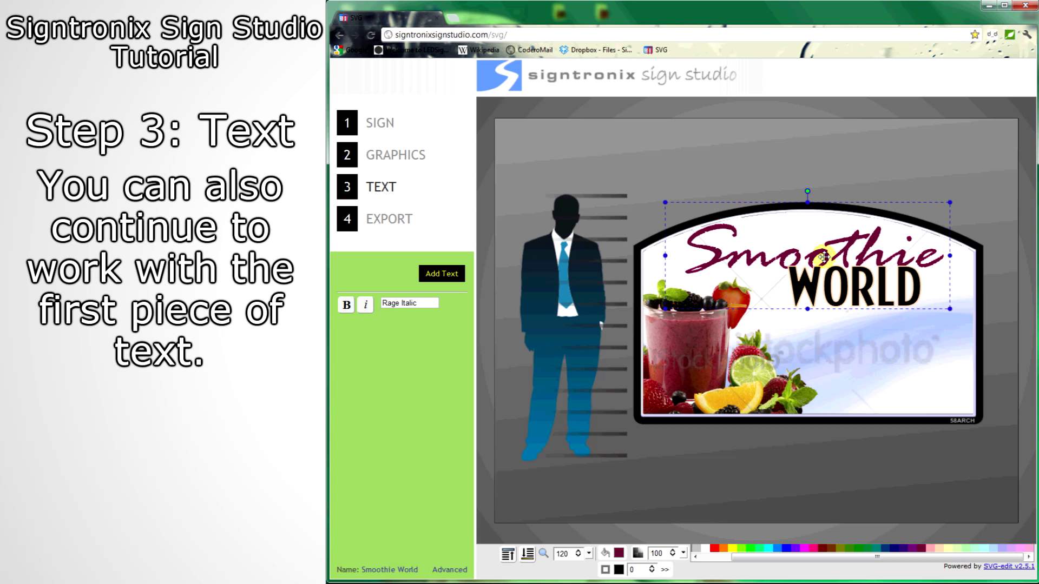
{"action": "left_click_drag", "start_coordinate": [733, 256], "coordinate": [728, 260]}
{"action": "left_click", "coordinate": [808, 287]}
{"action": "left_click_drag", "start_coordinate": [872, 296], "coordinate": [886, 299]}
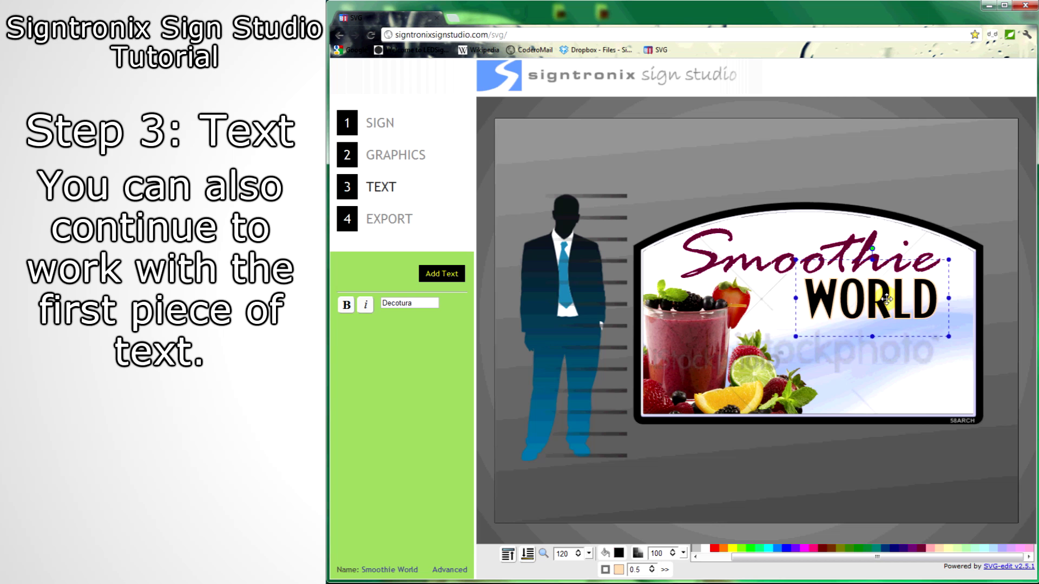
{"action": "left_click", "coordinate": [842, 456]}
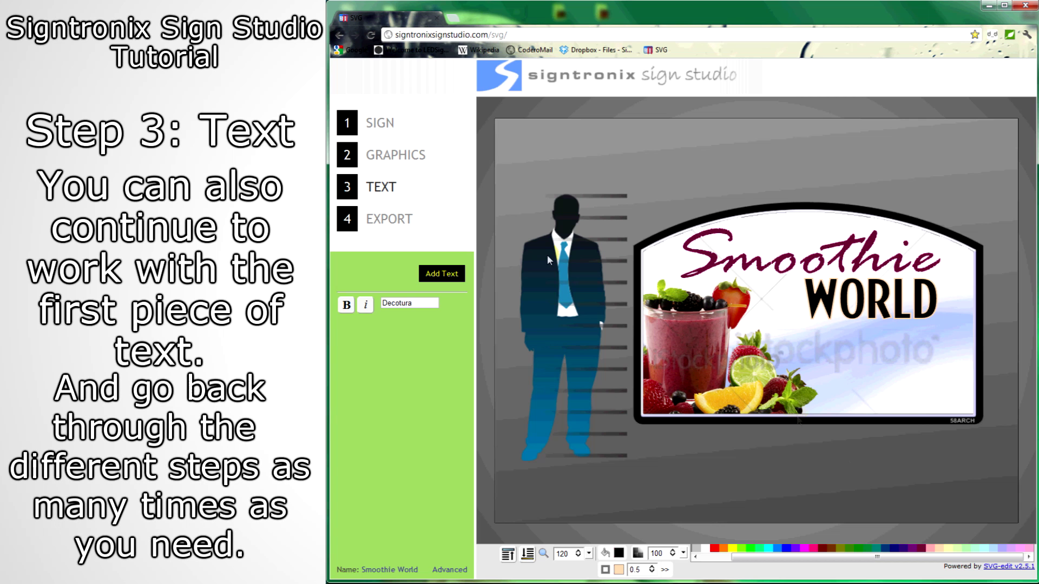
Move the smoothie photo slightly right and nudge the blue swoosh background lower
{"action": "left_click", "coordinate": [413, 156]}
{"action": "left_click_drag", "start_coordinate": [695, 344], "coordinate": [714, 349]}
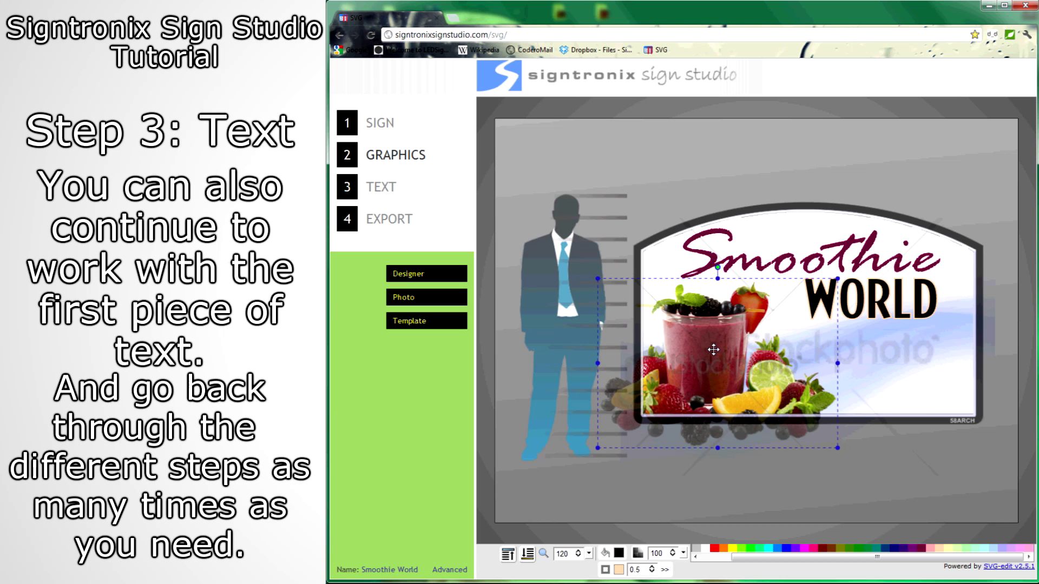
{"action": "left_click_drag", "start_coordinate": [916, 395], "coordinate": [917, 370]}
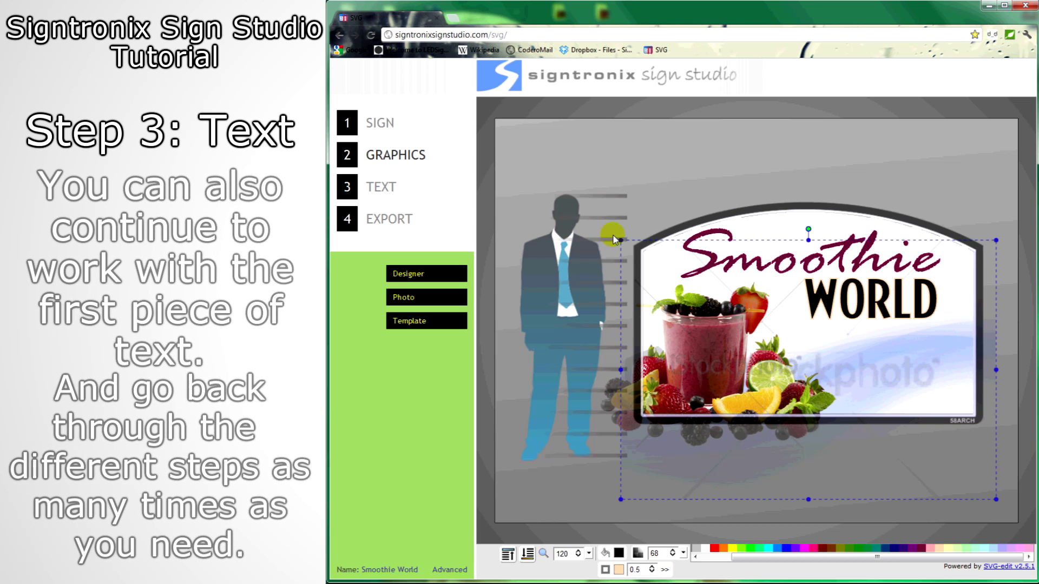
{"action": "left_click", "coordinate": [393, 186]}
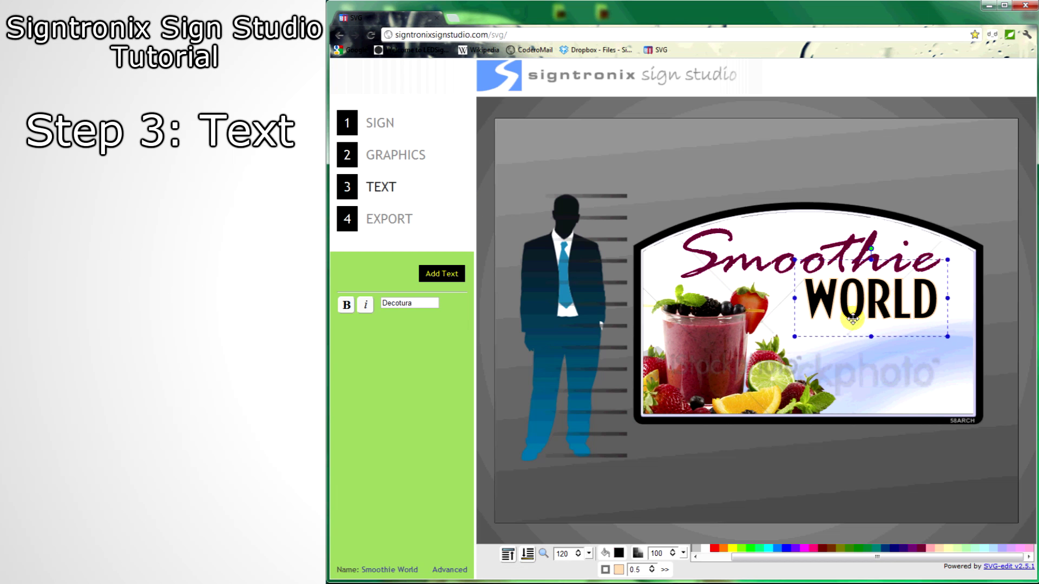
Set WORLD's outline width to 0, then stretch it wider leftward and slightly shorter
{"action": "left_click", "coordinate": [653, 572]}
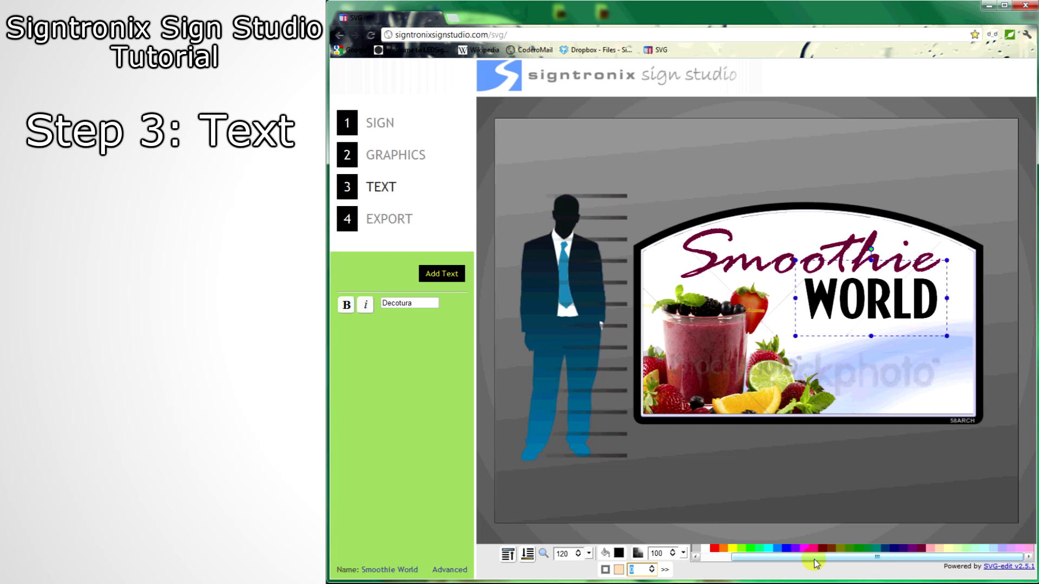
{"action": "left_click", "coordinate": [678, 570]}
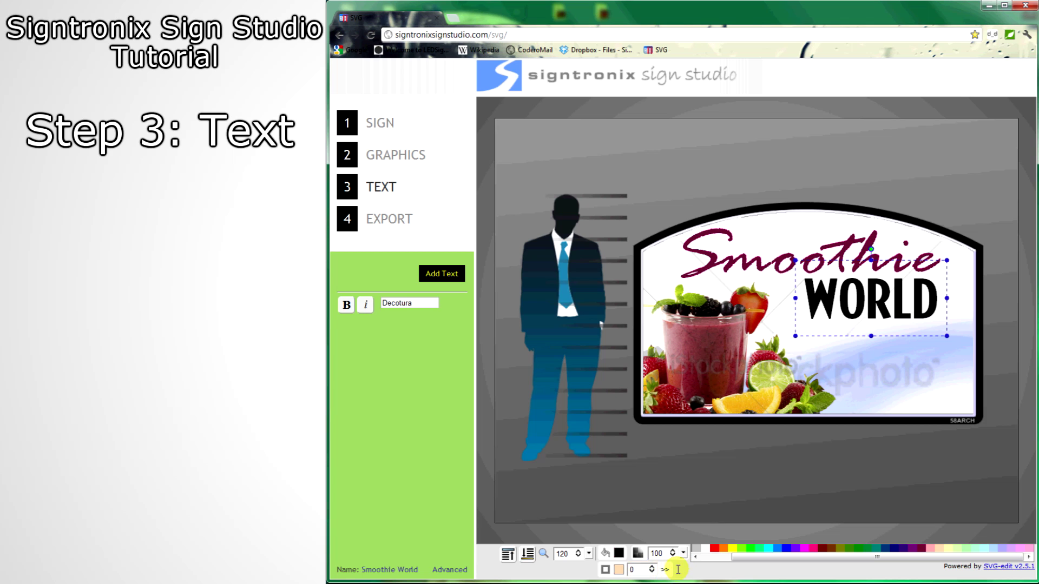
{"action": "left_click_drag", "start_coordinate": [847, 306], "coordinate": [849, 306]}
{"action": "left_click", "coordinate": [794, 298]}
{"action": "left_click", "coordinate": [840, 305]}
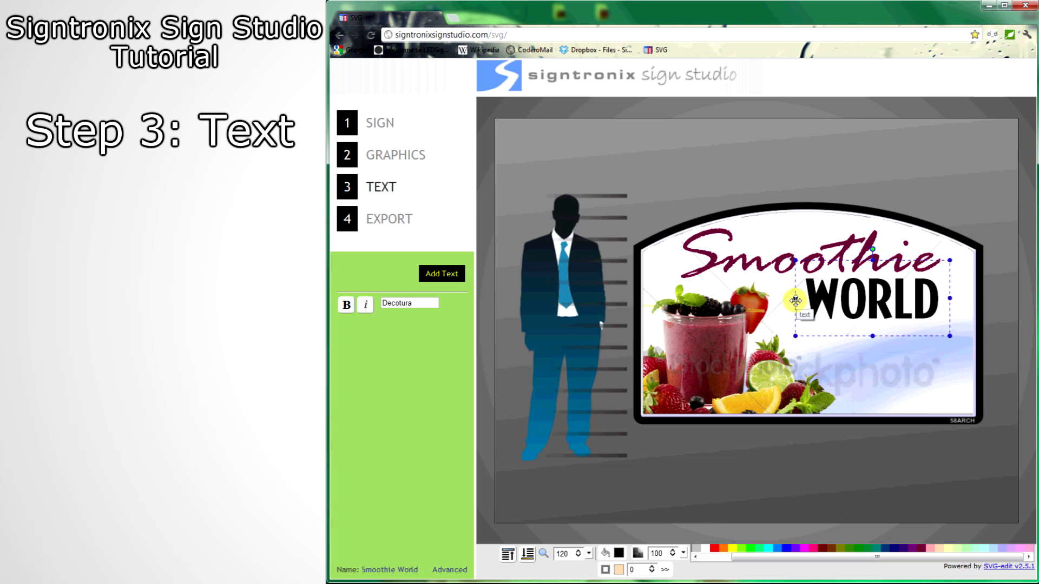
{"action": "mouse_move", "coordinate": [795, 299]}
{"action": "left_mouse_down"}
{"action": "mouse_move", "coordinate": [844, 298]}
{"action": "mouse_move", "coordinate": [780, 299]}
{"action": "left_mouse_up"}
{"action": "left_click_drag", "start_coordinate": [867, 336], "coordinate": [882, 347]}
{"action": "left_click", "coordinate": [882, 455]}
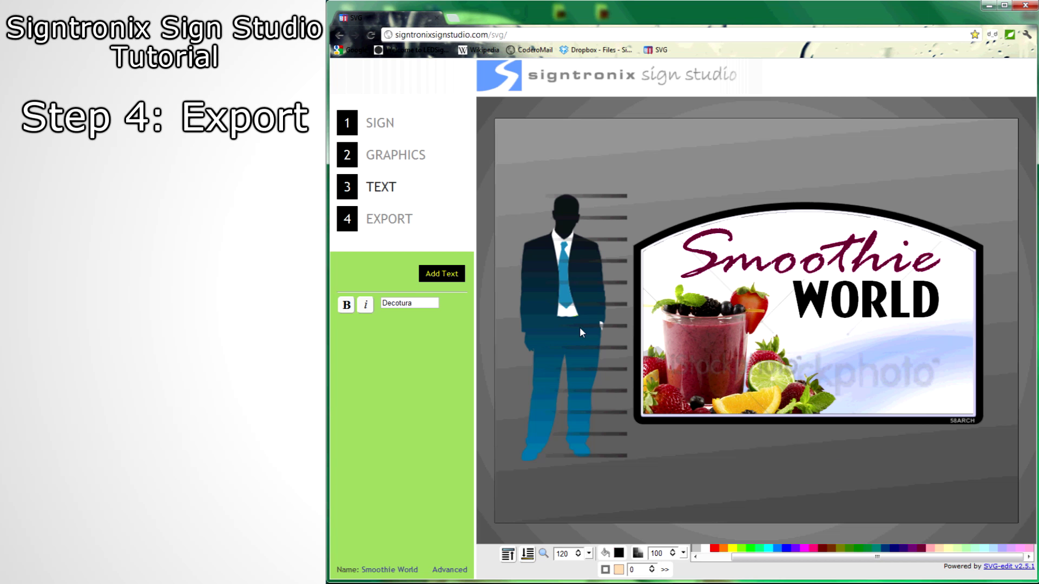
Export the sign as Smoothie World.svg to Downloads and open it in the browser
{"action": "left_click", "coordinate": [399, 232]}
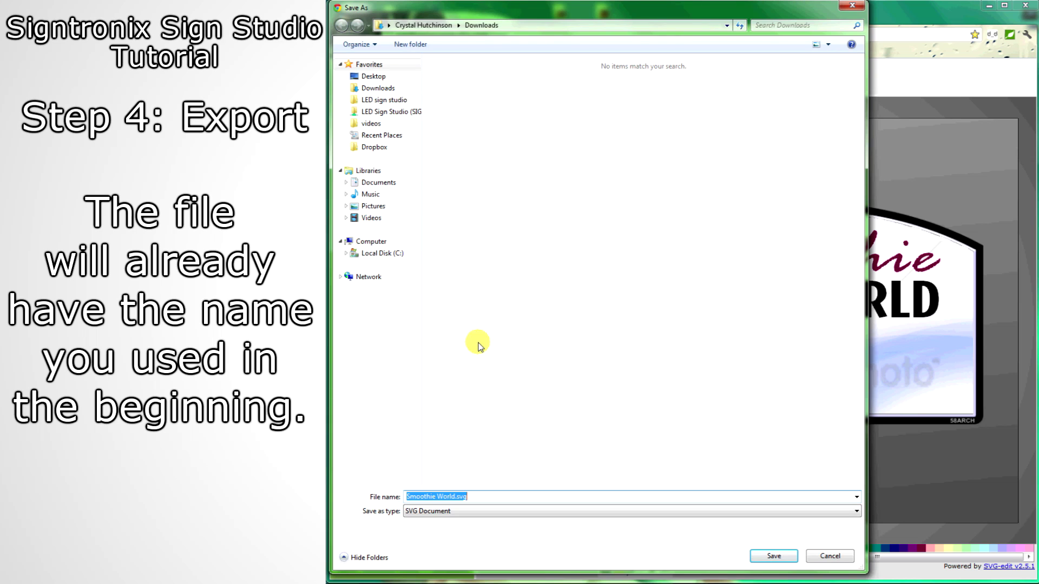
{"action": "left_click", "coordinate": [780, 558]}
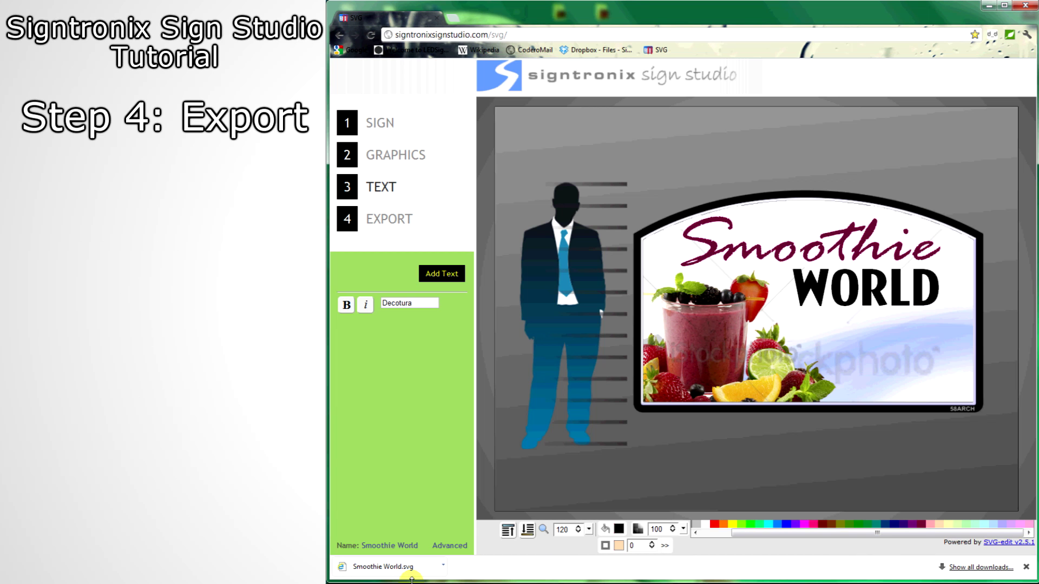
{"action": "left_click", "coordinate": [382, 567]}
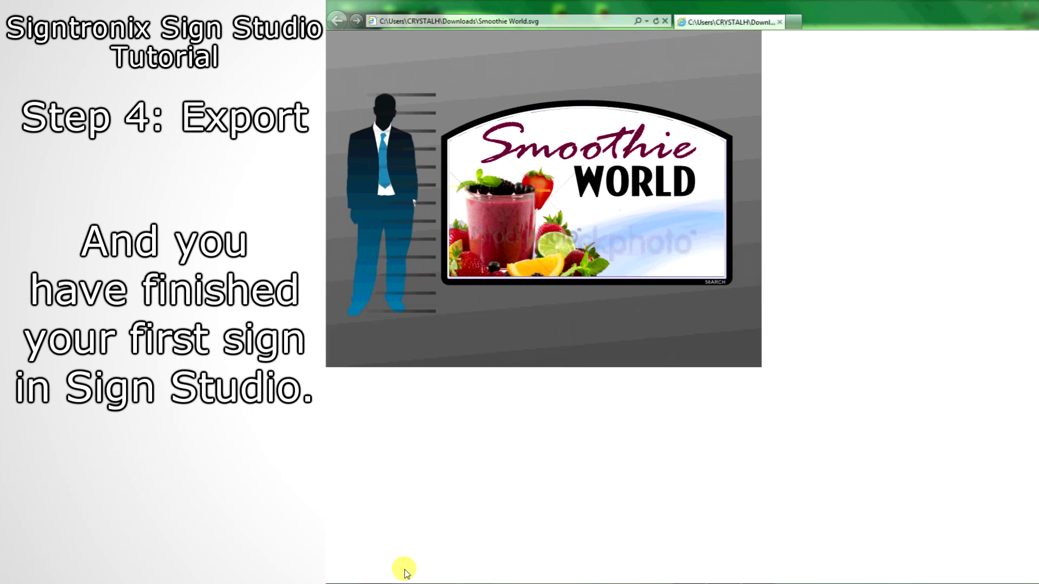